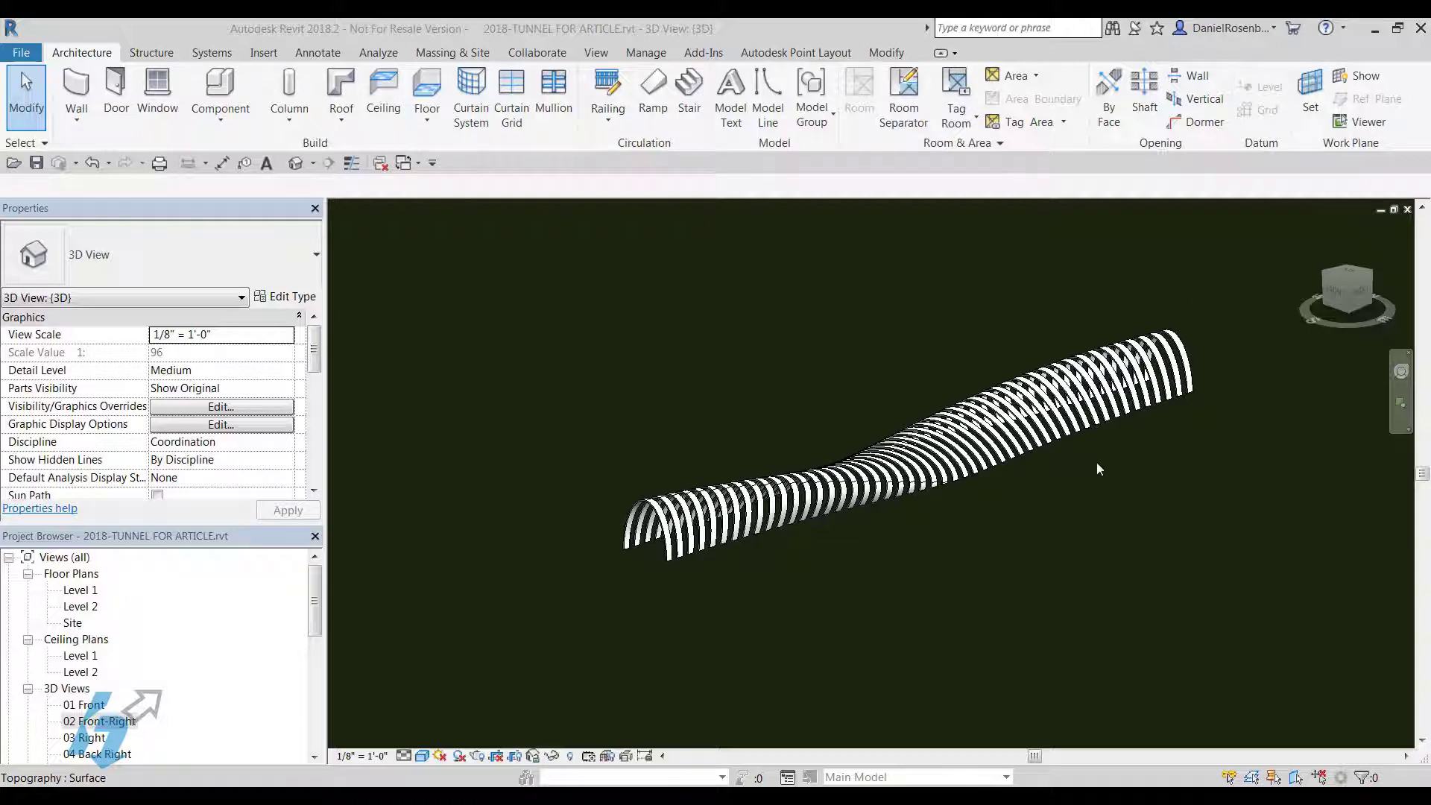
# - Orbit the ribbed tunnel through side, oblique and steep diagonal views, then scroll to the 3D Views list
pyautogui.click(915, 391)
pyautogui.press('Escape')
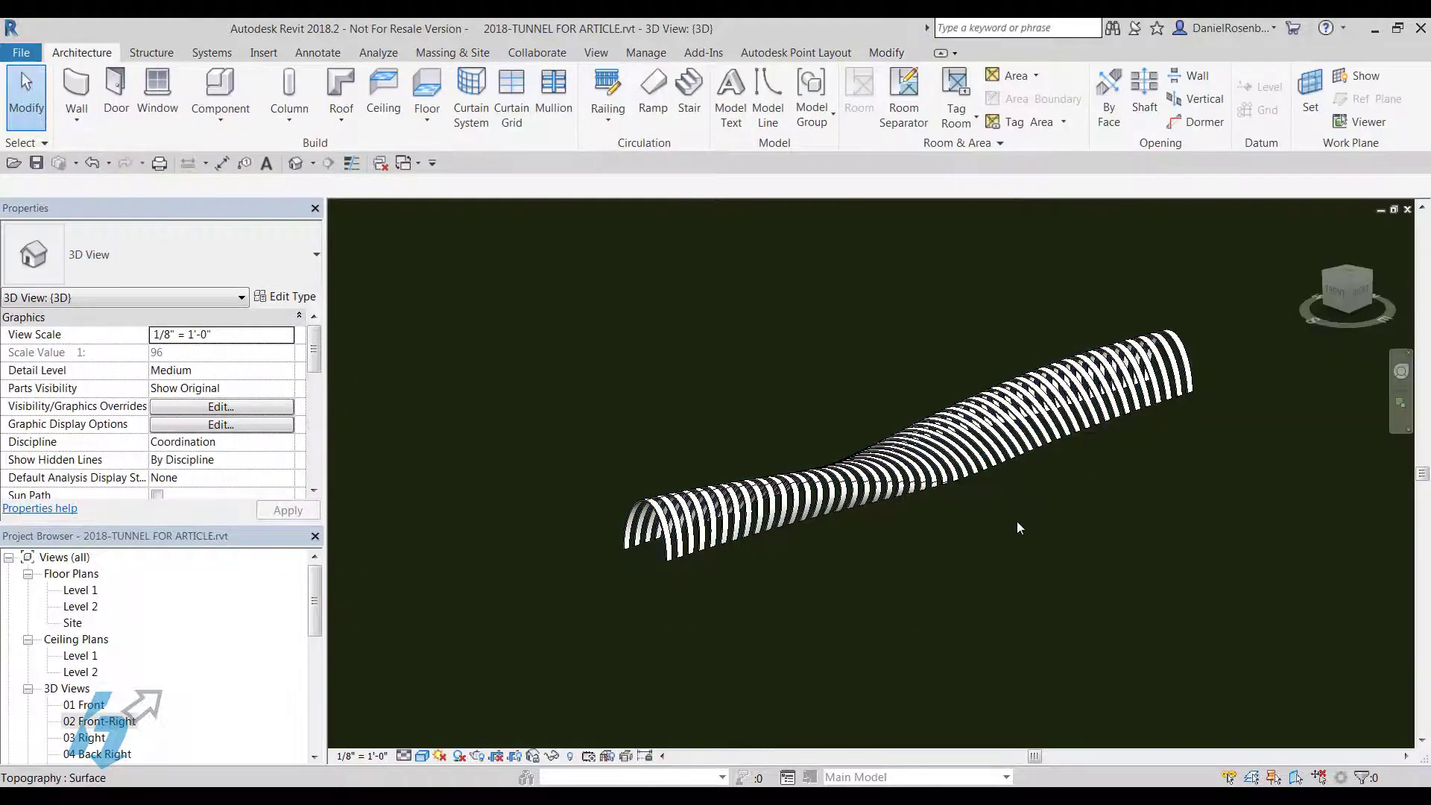
pyautogui.keyDown('shift'); pyautogui.moveTo(1018, 522); pyautogui.dragTo(448, 361, button='middle'); pyautogui.keyUp('shift')
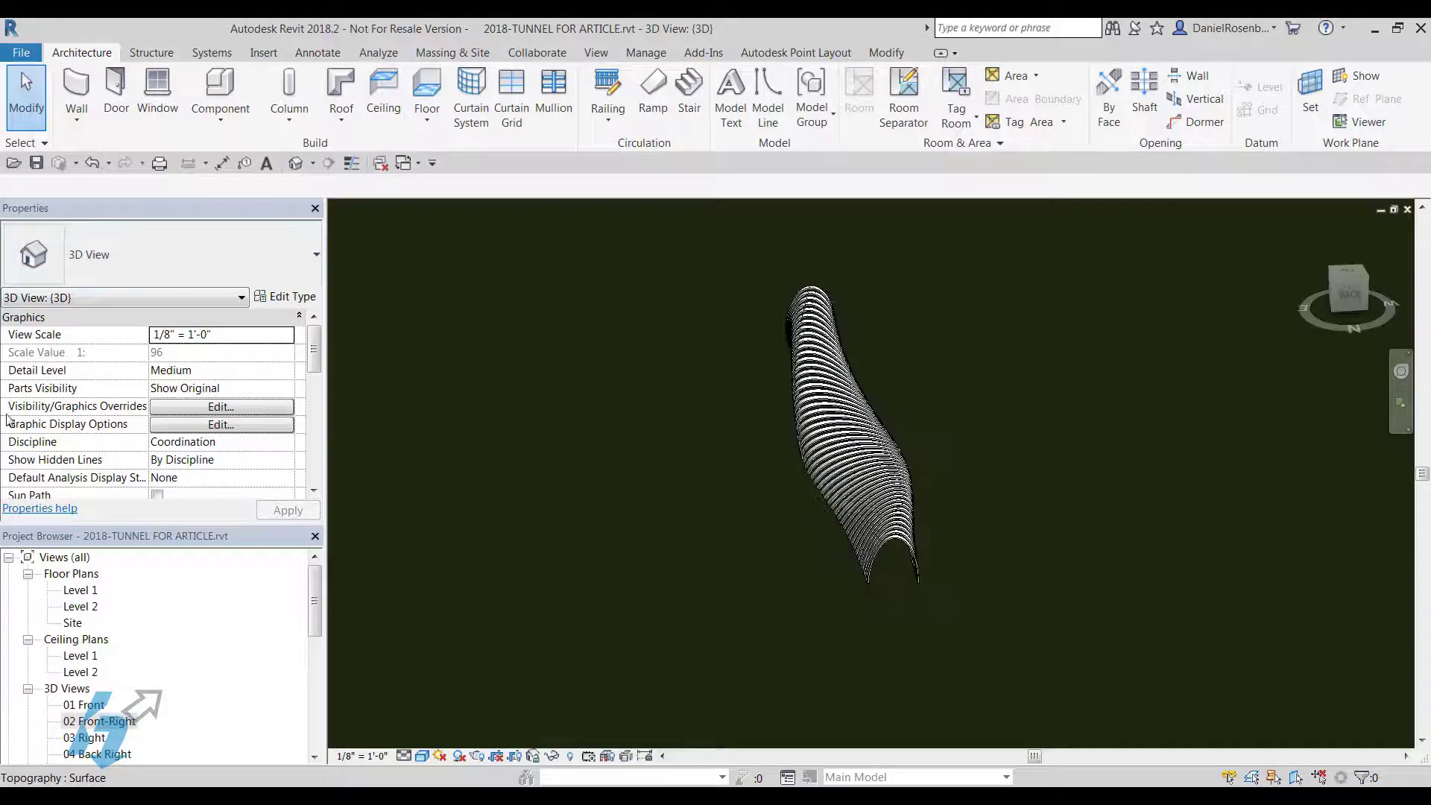
pyautogui.keyDown('shift'); pyautogui.moveTo(1102, 504); pyautogui.dragTo(656, 511, button='middle'); pyautogui.keyUp('shift')
pyautogui.keyDown('shift'); pyautogui.moveTo(1160, 469); pyautogui.dragTo(1125, 431, button='middle'); pyautogui.keyUp('shift')
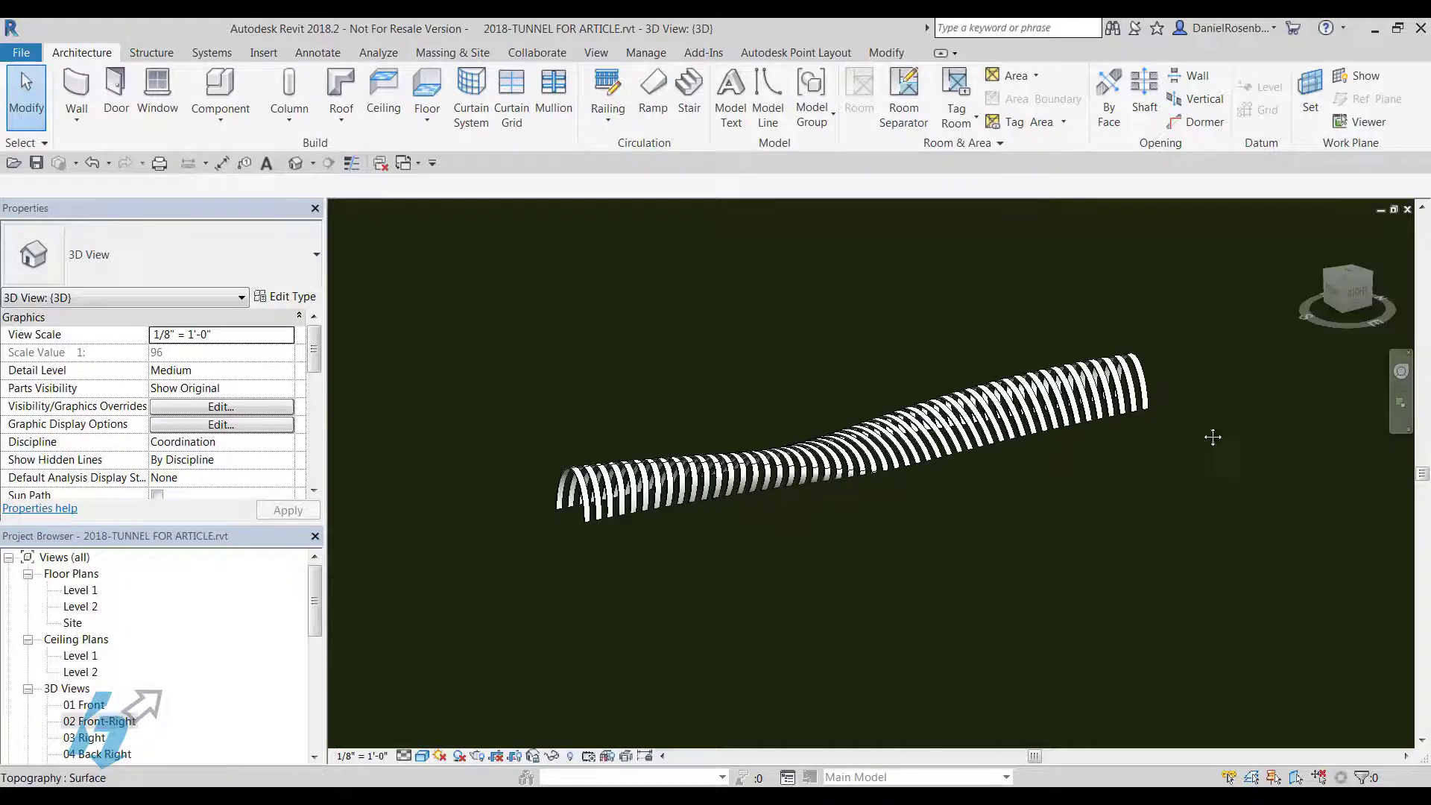
pyautogui.keyDown('shift'); pyautogui.moveTo(1212, 439); pyautogui.dragTo(1334, 456, button='middle'); pyautogui.keyUp('shift')
pyautogui.keyDown('shift'); pyautogui.moveTo(642, 498); pyautogui.dragTo(1080, 501, button='middle'); pyautogui.keyUp('shift')
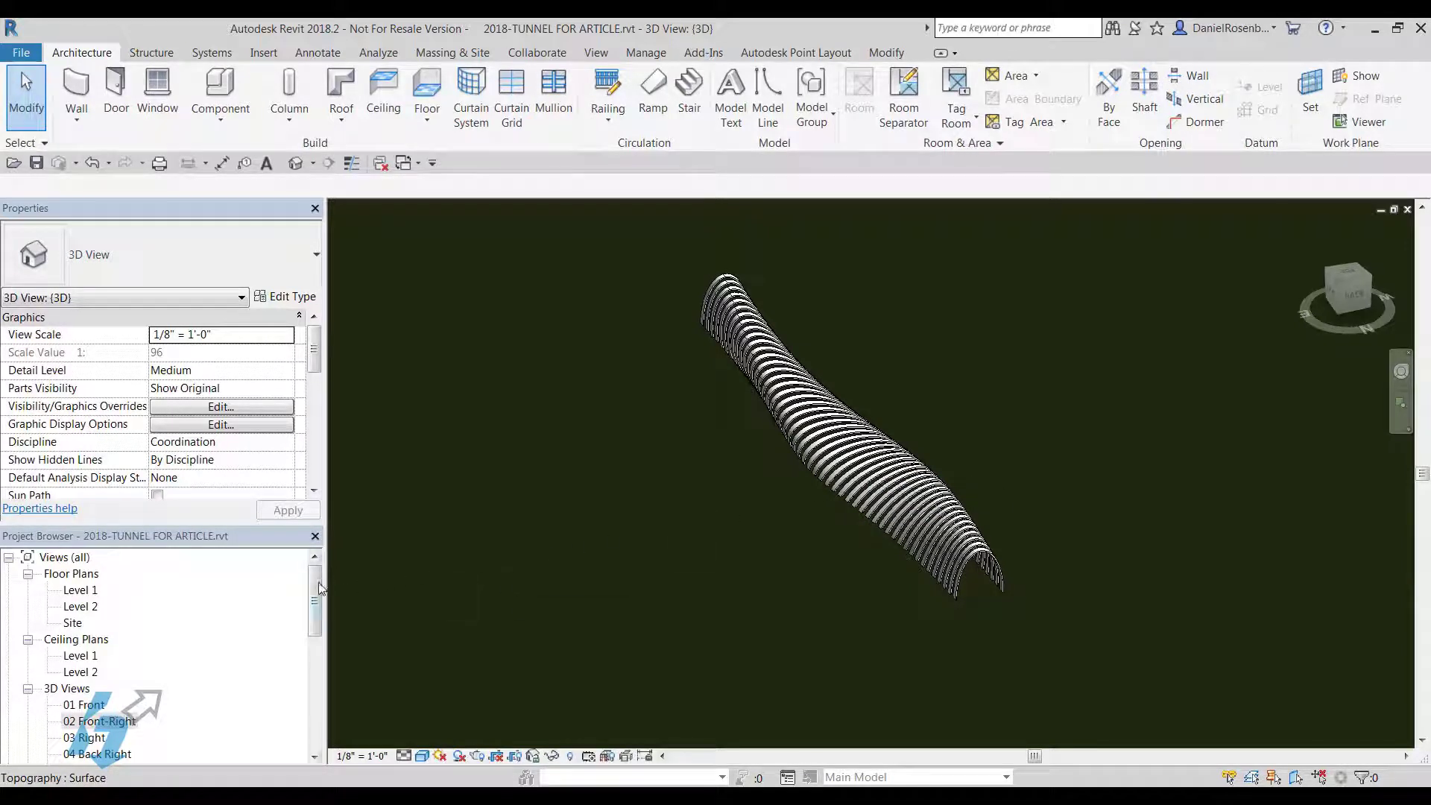
pyautogui.moveTo(309, 589); pyautogui.dragTo(304, 638)
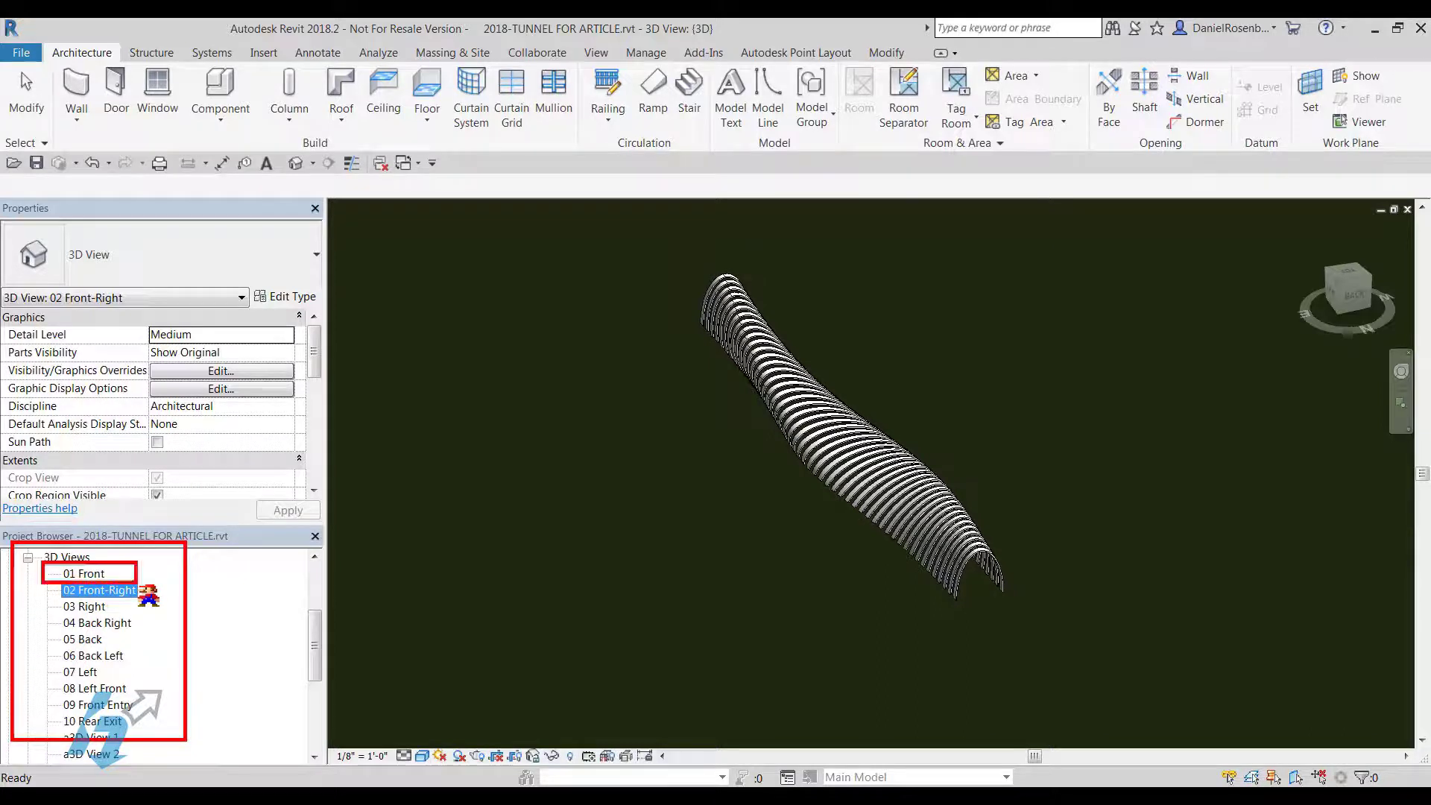
# - Open the 3D views 01 Front, 02 Front-Right, 03 Right, 04 Back Right and 05 Back in turn
pyautogui.doubleClick(88, 573)
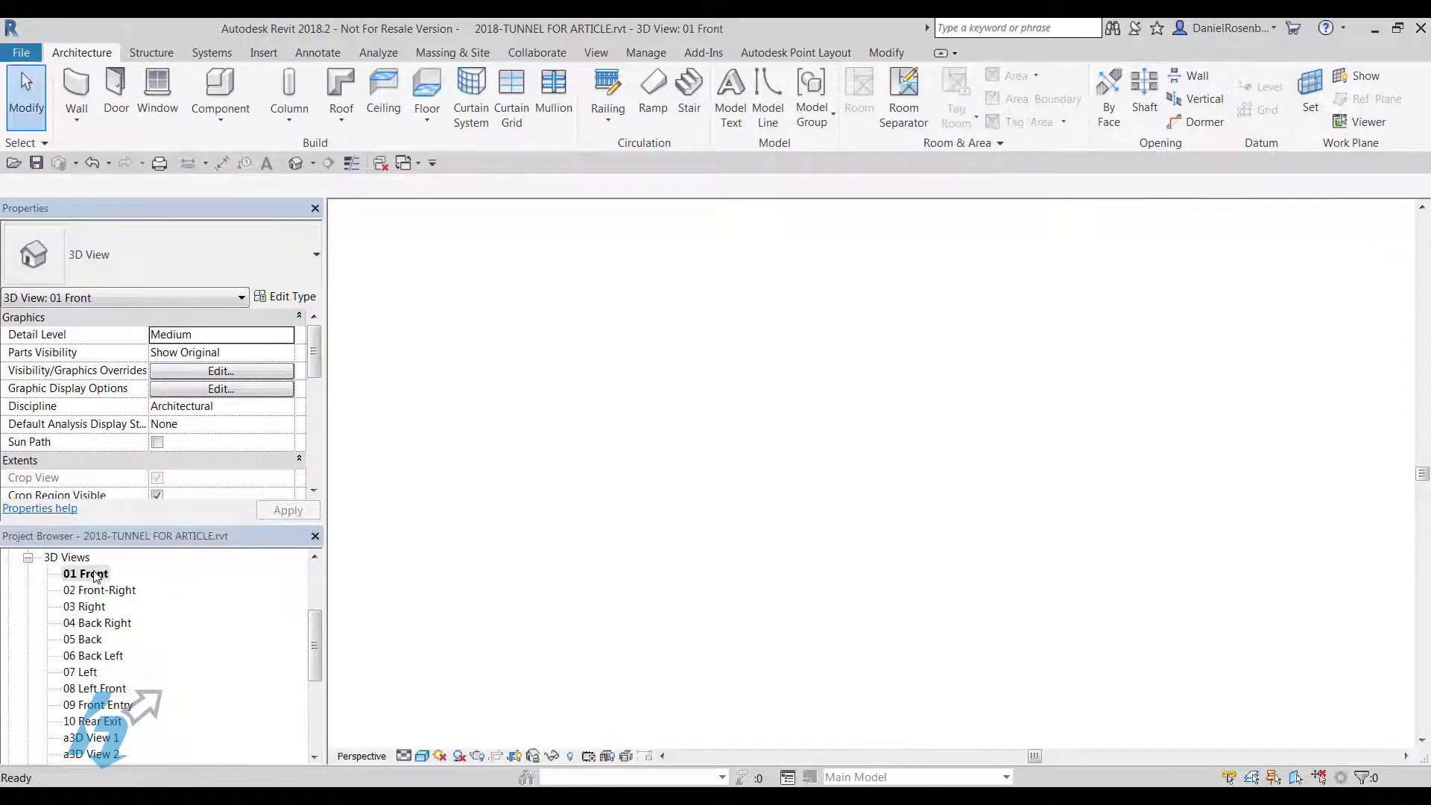
pyautogui.doubleClick(90, 591)
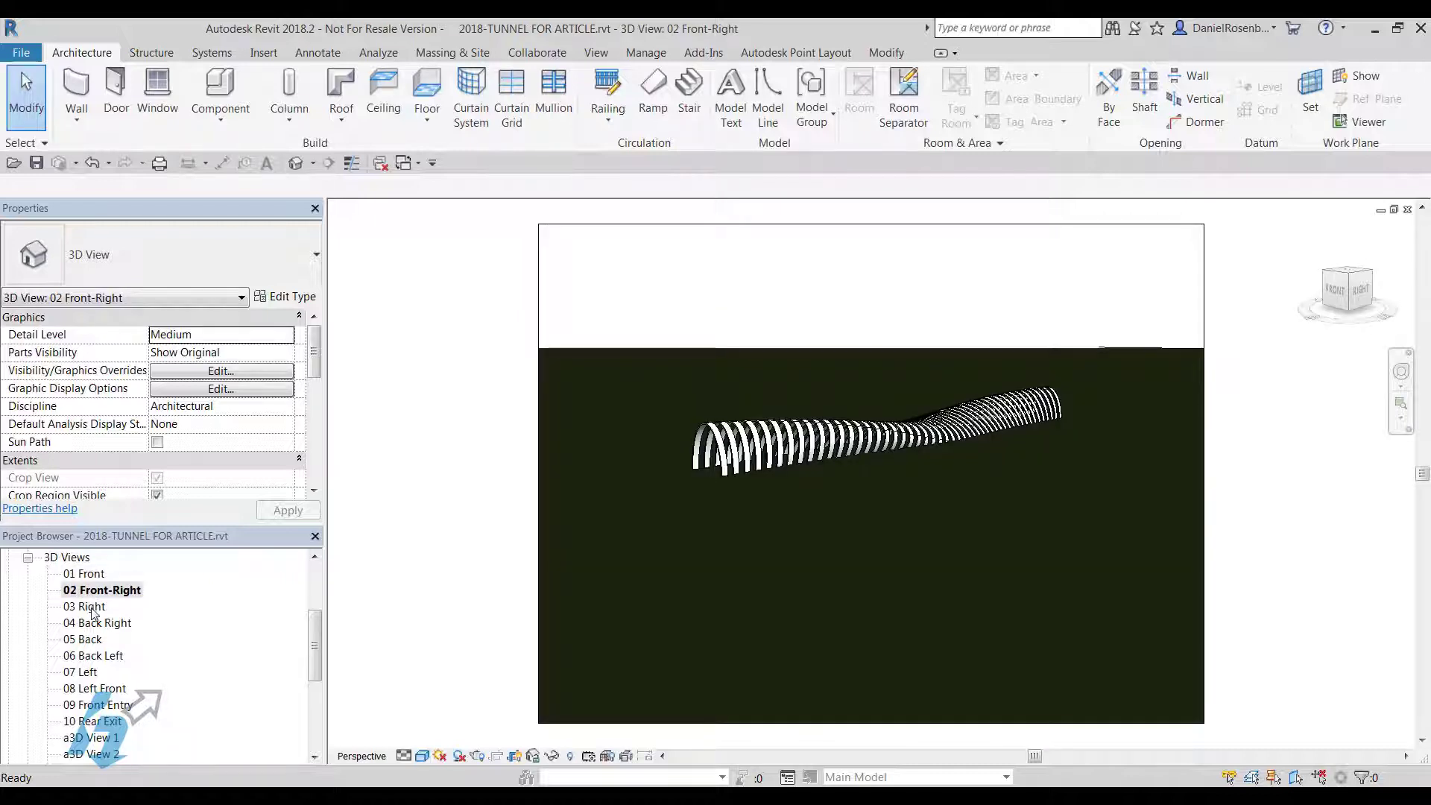
pyautogui.doubleClick(92, 608)
pyautogui.click(96, 625)
pyautogui.doubleClick(95, 625)
pyautogui.click(94, 640)
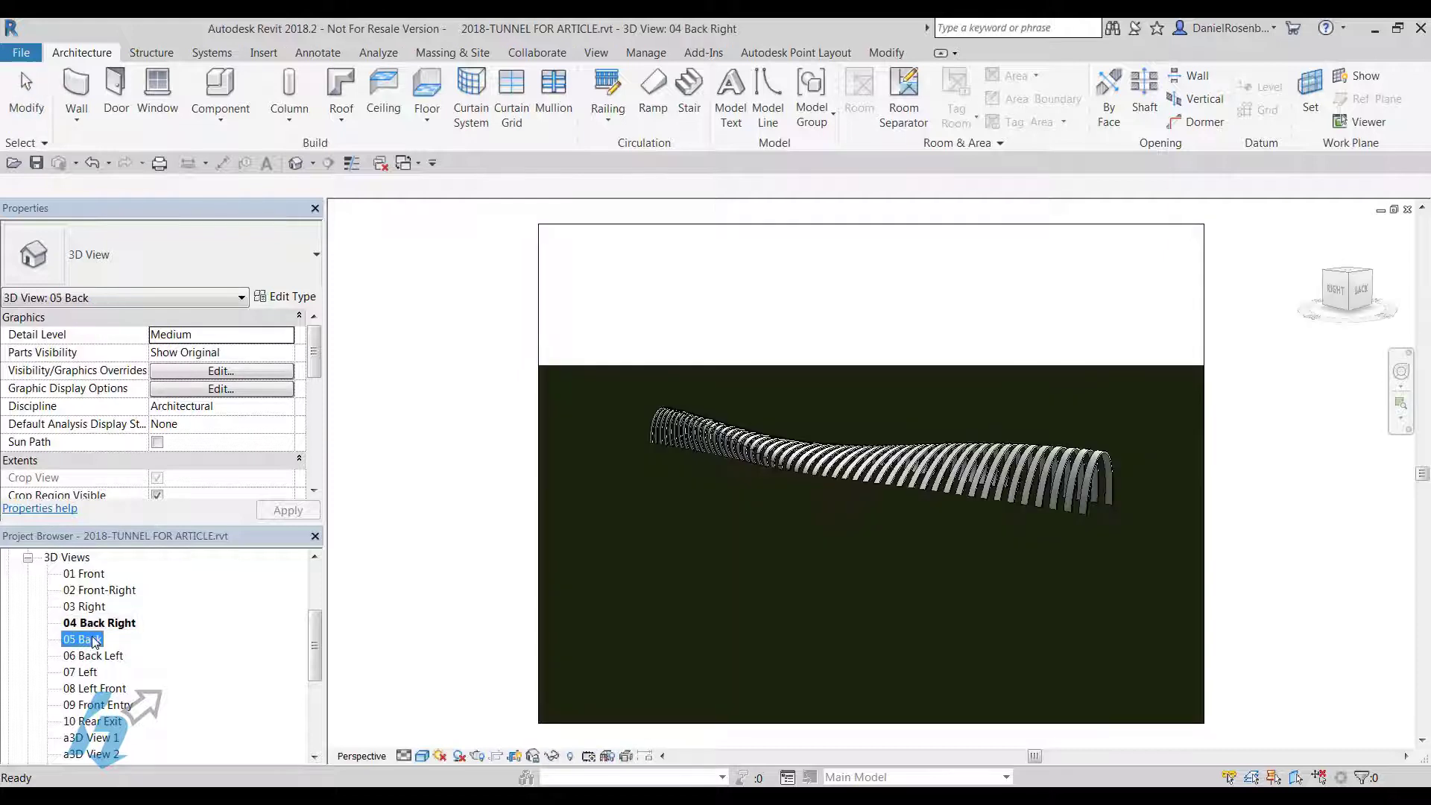
pyautogui.doubleClick(94, 640)
# - Continue through 06 Back Left, 07 Left, 09 Front Entry and 10 Rear Exit 3D views
pyautogui.click(95, 656)
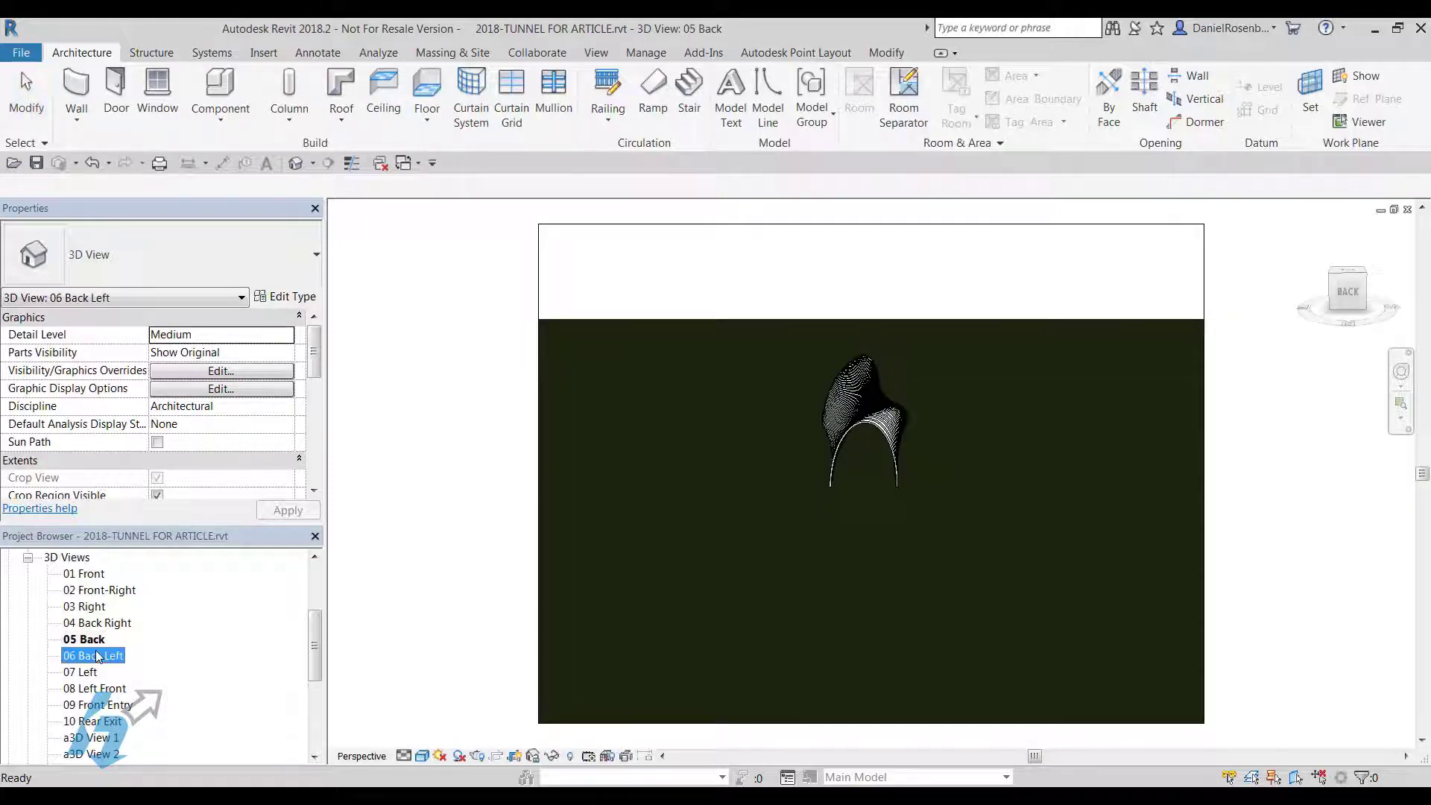
pyautogui.doubleClick(96, 657)
pyautogui.click(96, 673)
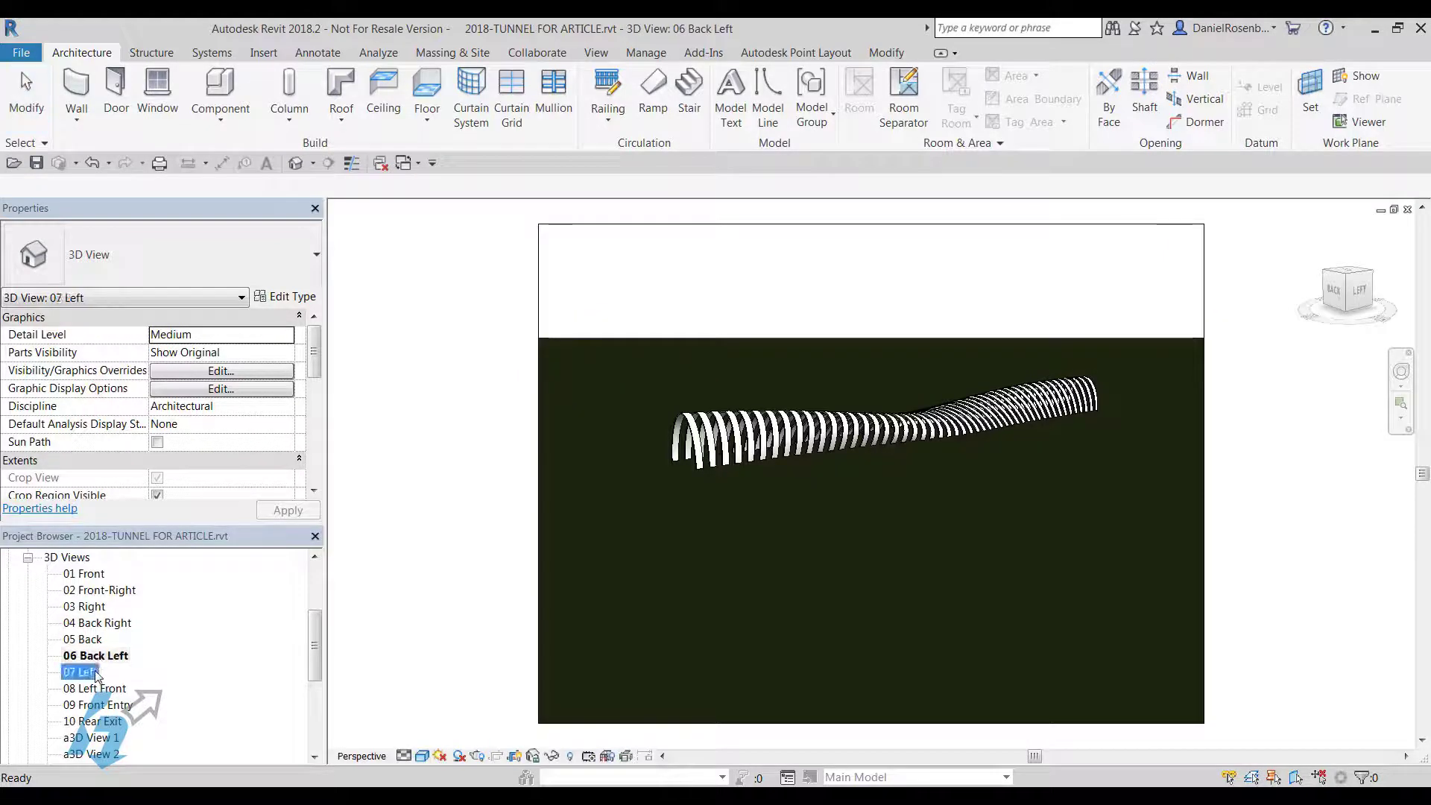
pyautogui.doubleClick(95, 674)
pyautogui.click(100, 689)
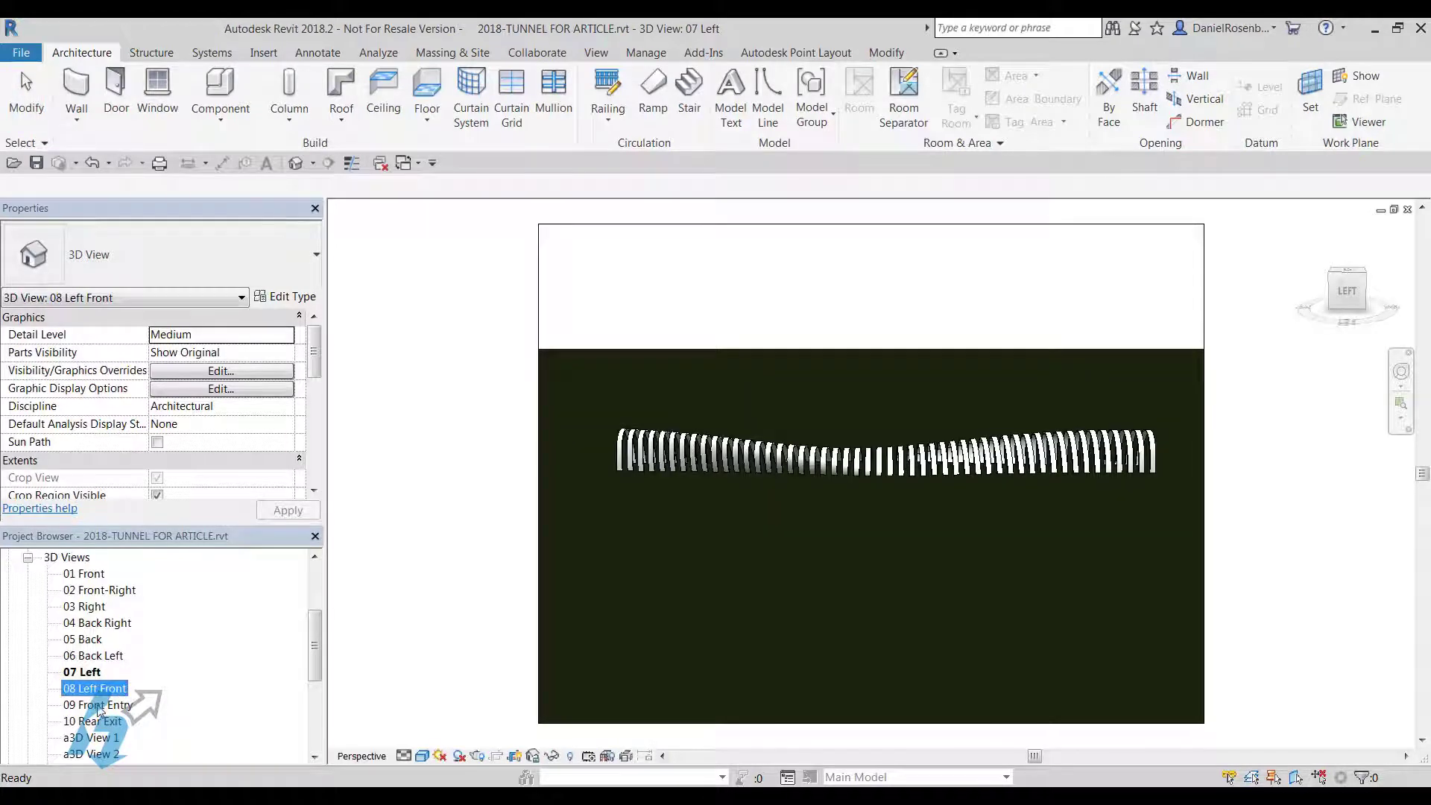
pyautogui.doubleClick(99, 706)
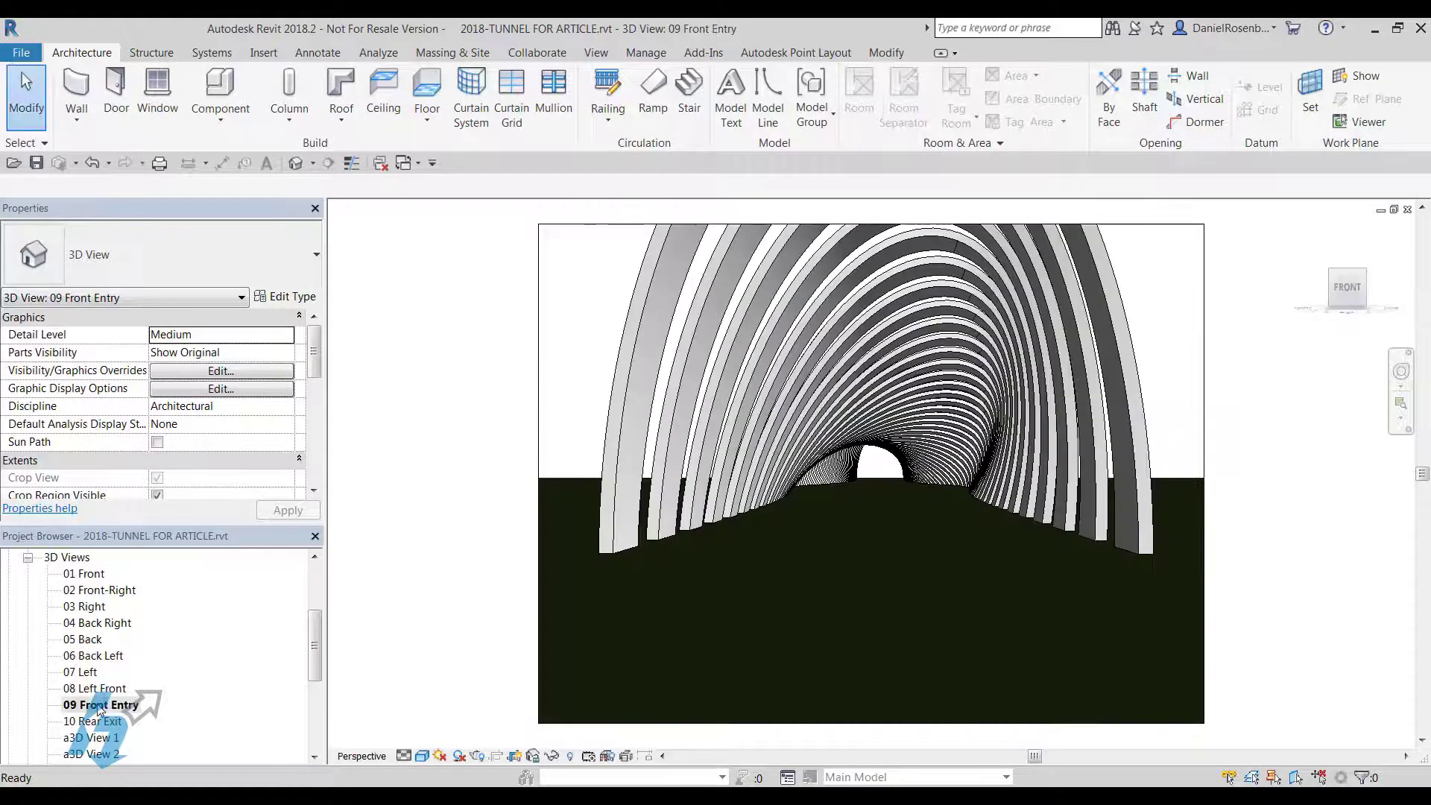
pyautogui.doubleClick(102, 723)
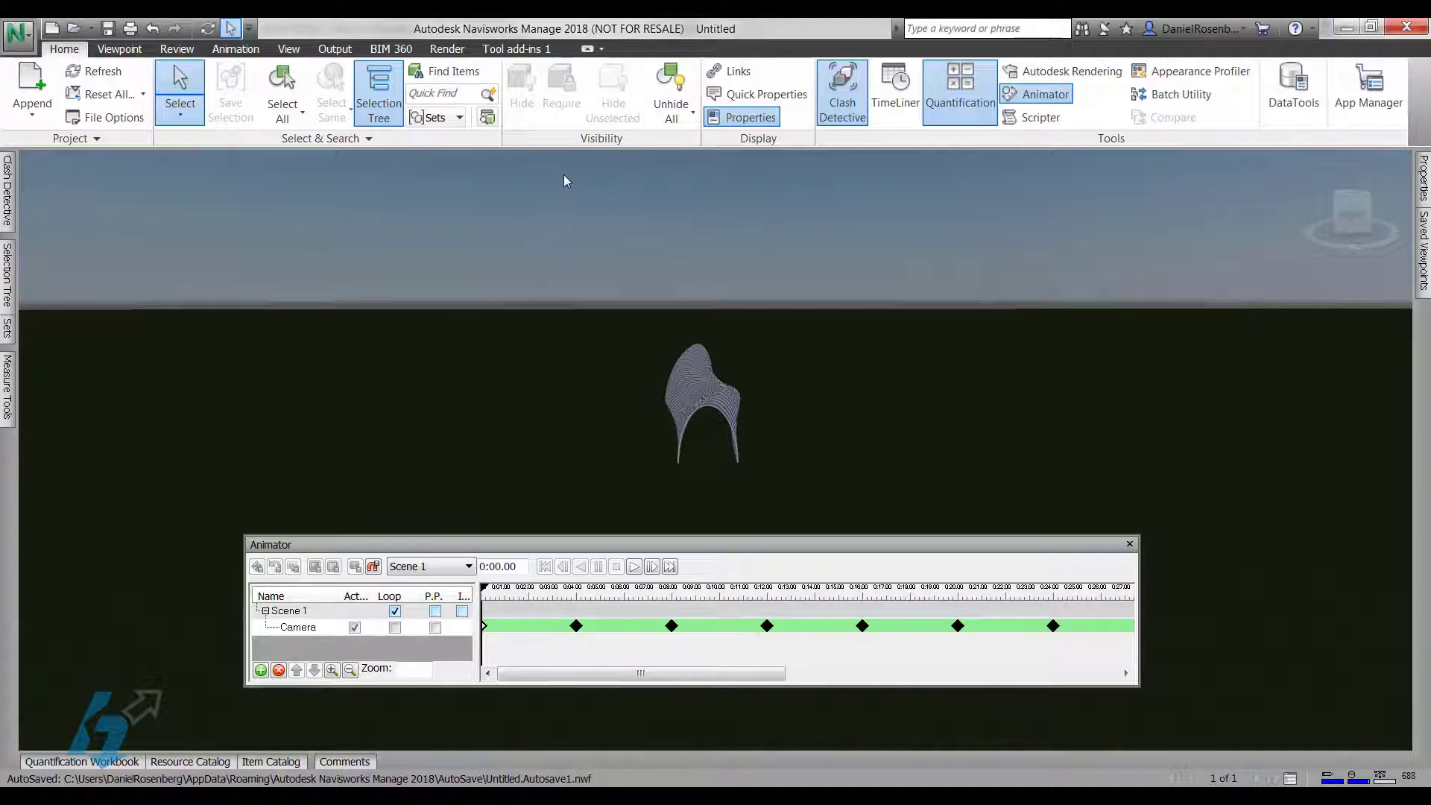
pyautogui.click(647, 541)
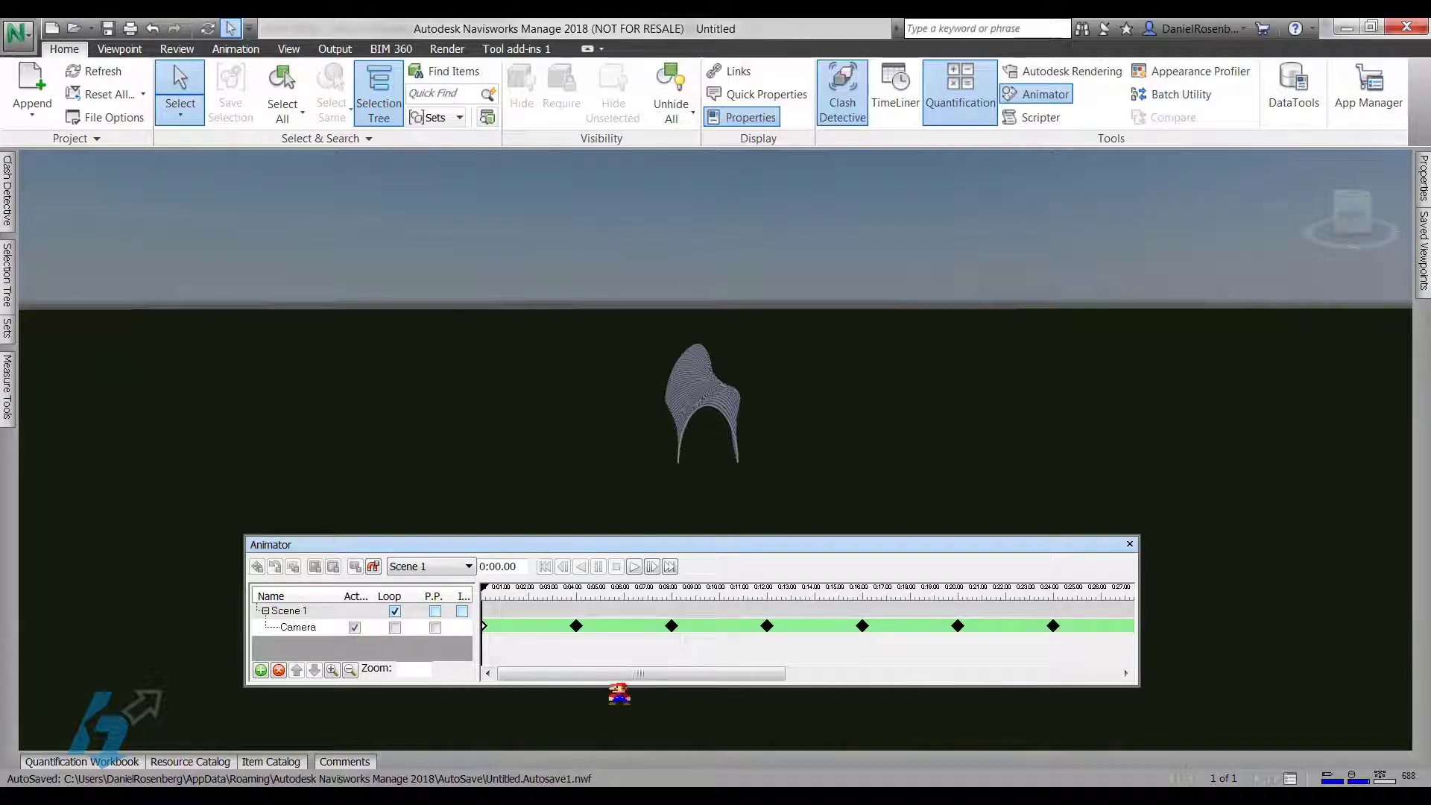
pyautogui.moveTo(1140, 687); pyautogui.dragTo(1157, 701)
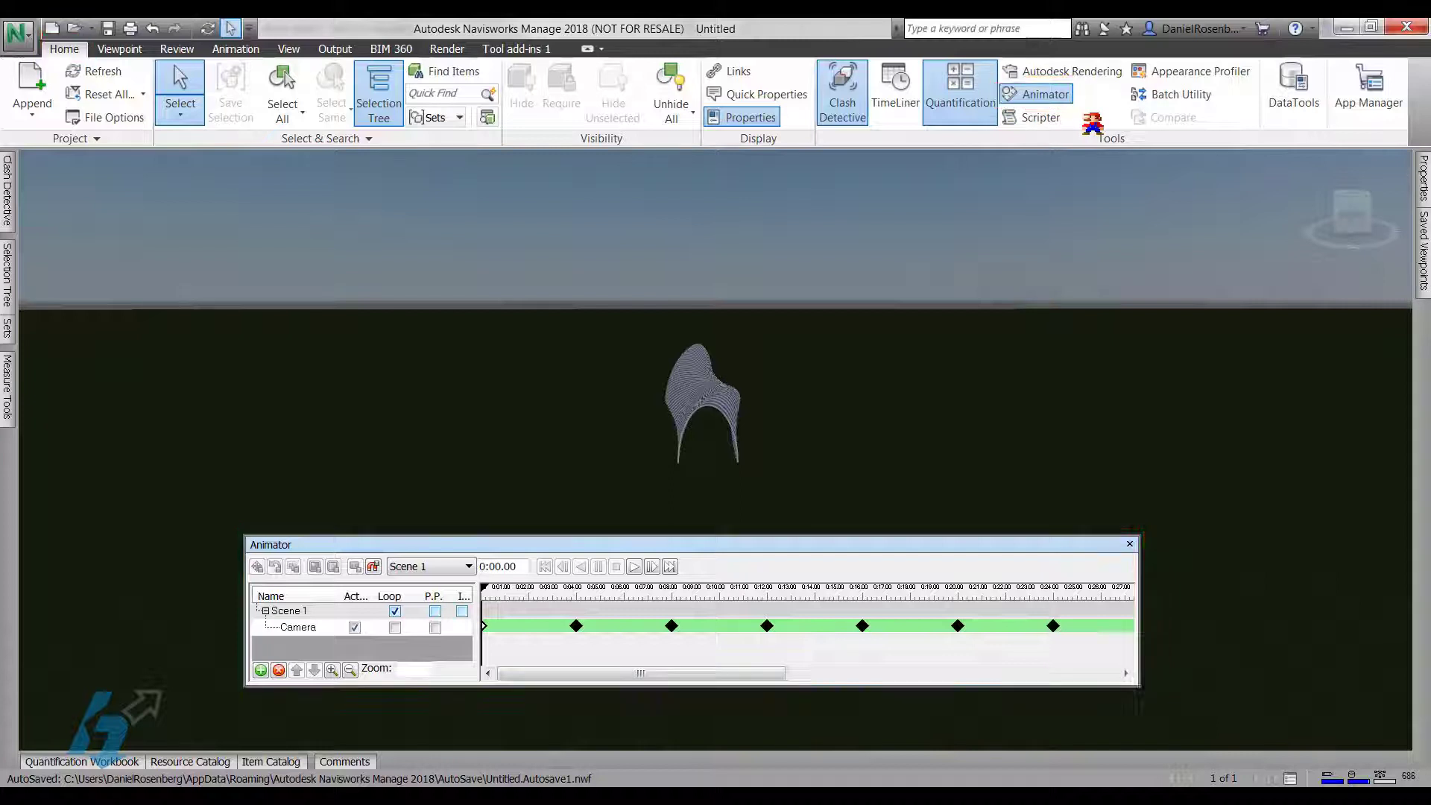
pyautogui.moveTo(534, 675); pyautogui.dragTo(492, 686)
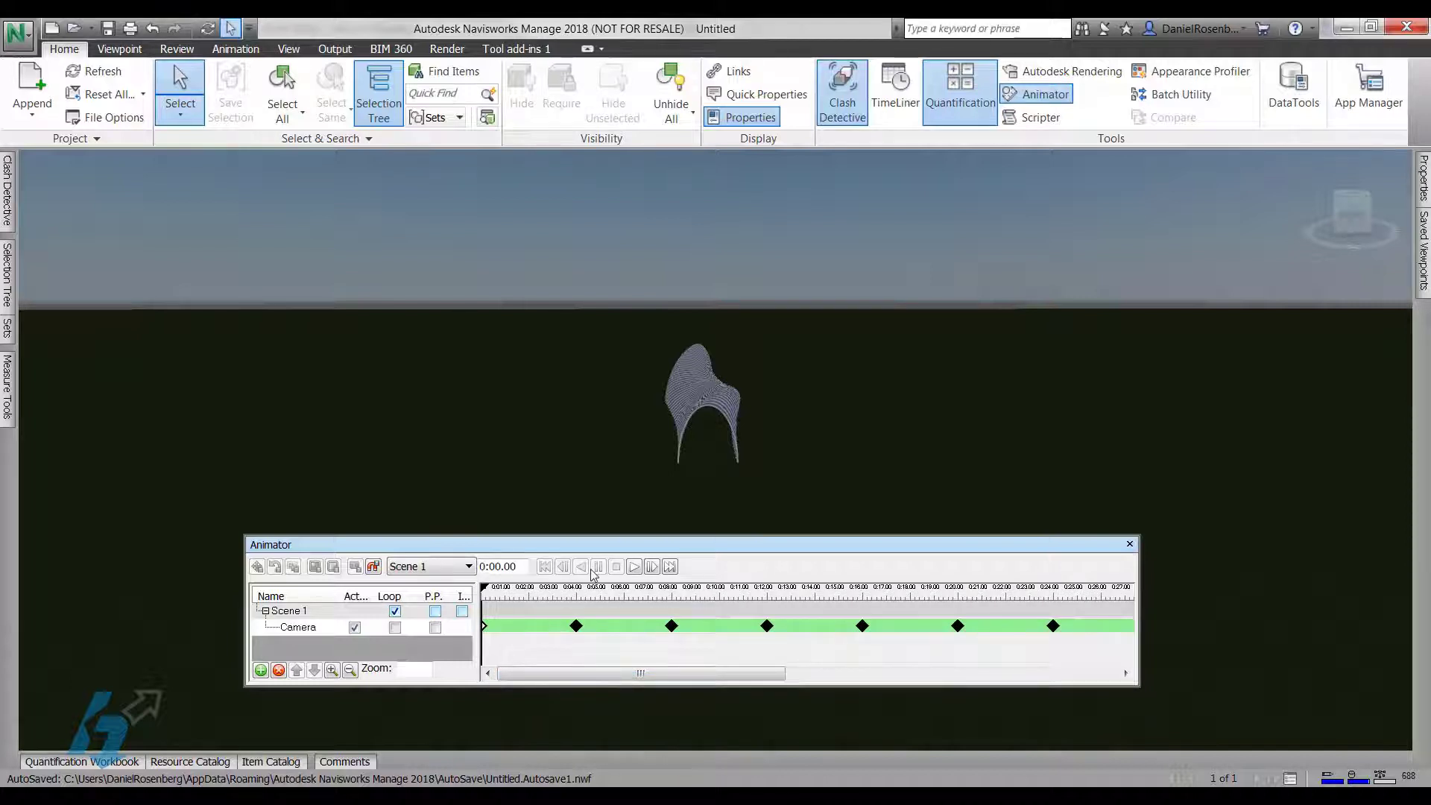
# - Play Scene 1's camera animation, following the playhead along the timeline and lowering the Animator panel
pyautogui.click(635, 567)
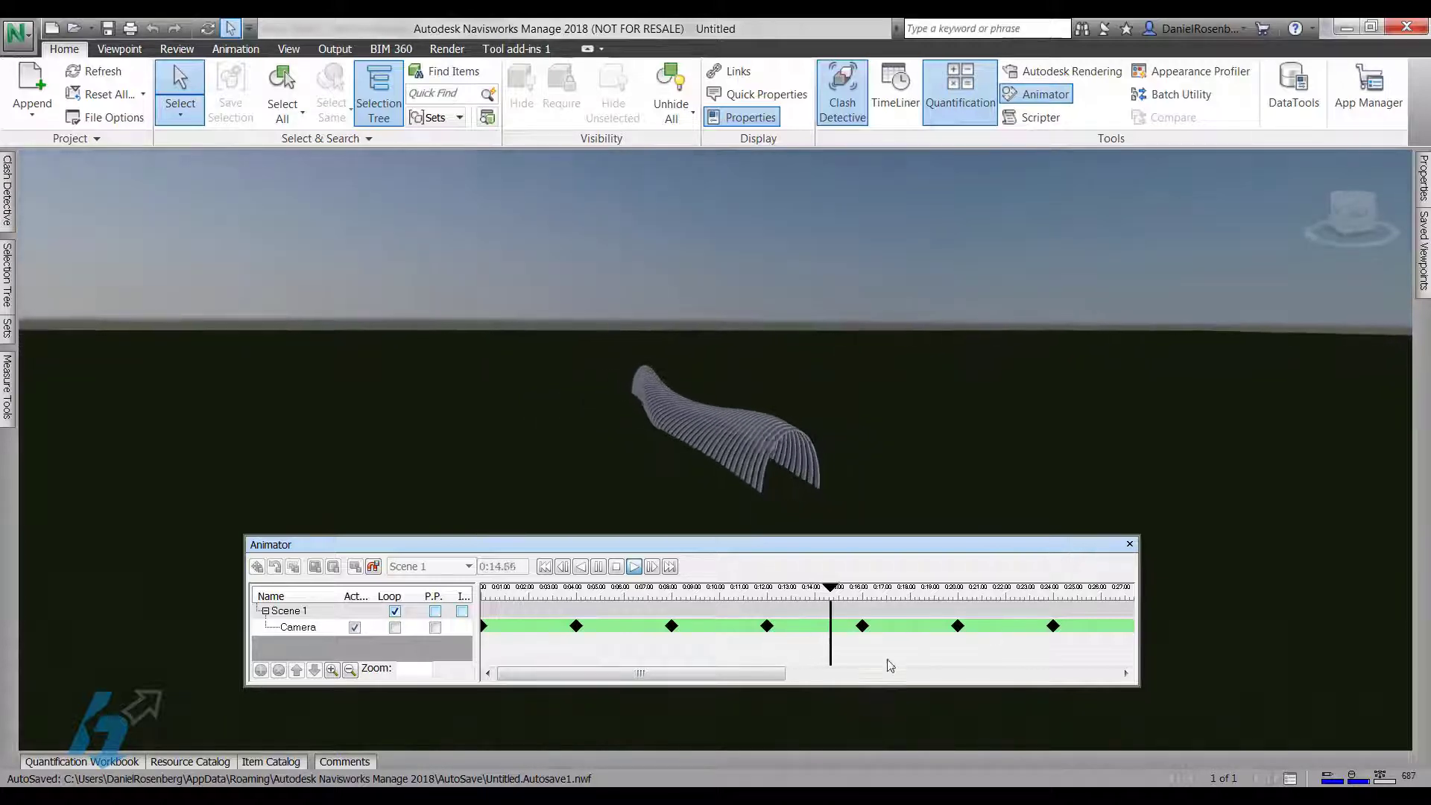
pyautogui.moveTo(775, 675); pyautogui.dragTo(868, 675)
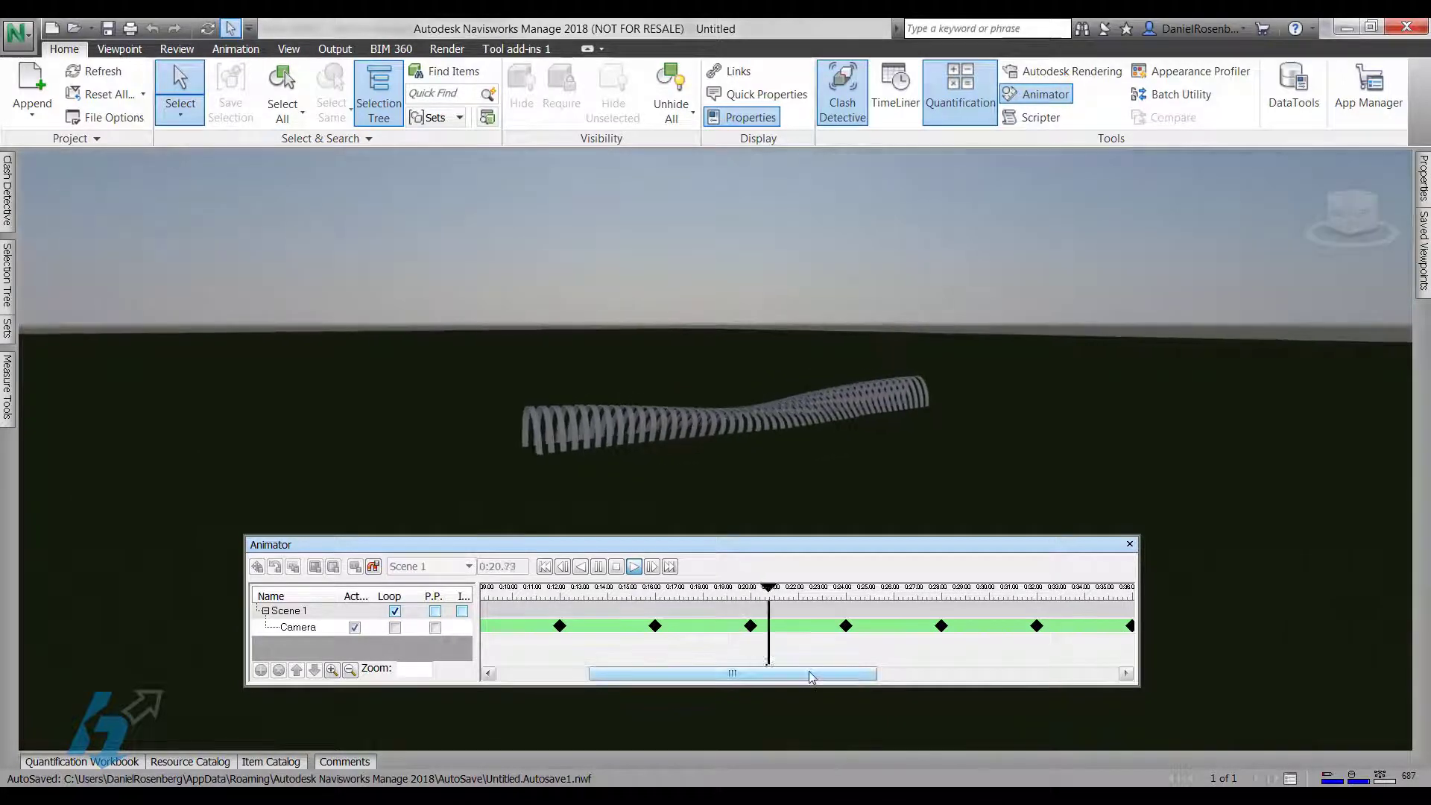
pyautogui.moveTo(812, 677); pyautogui.dragTo(874, 662)
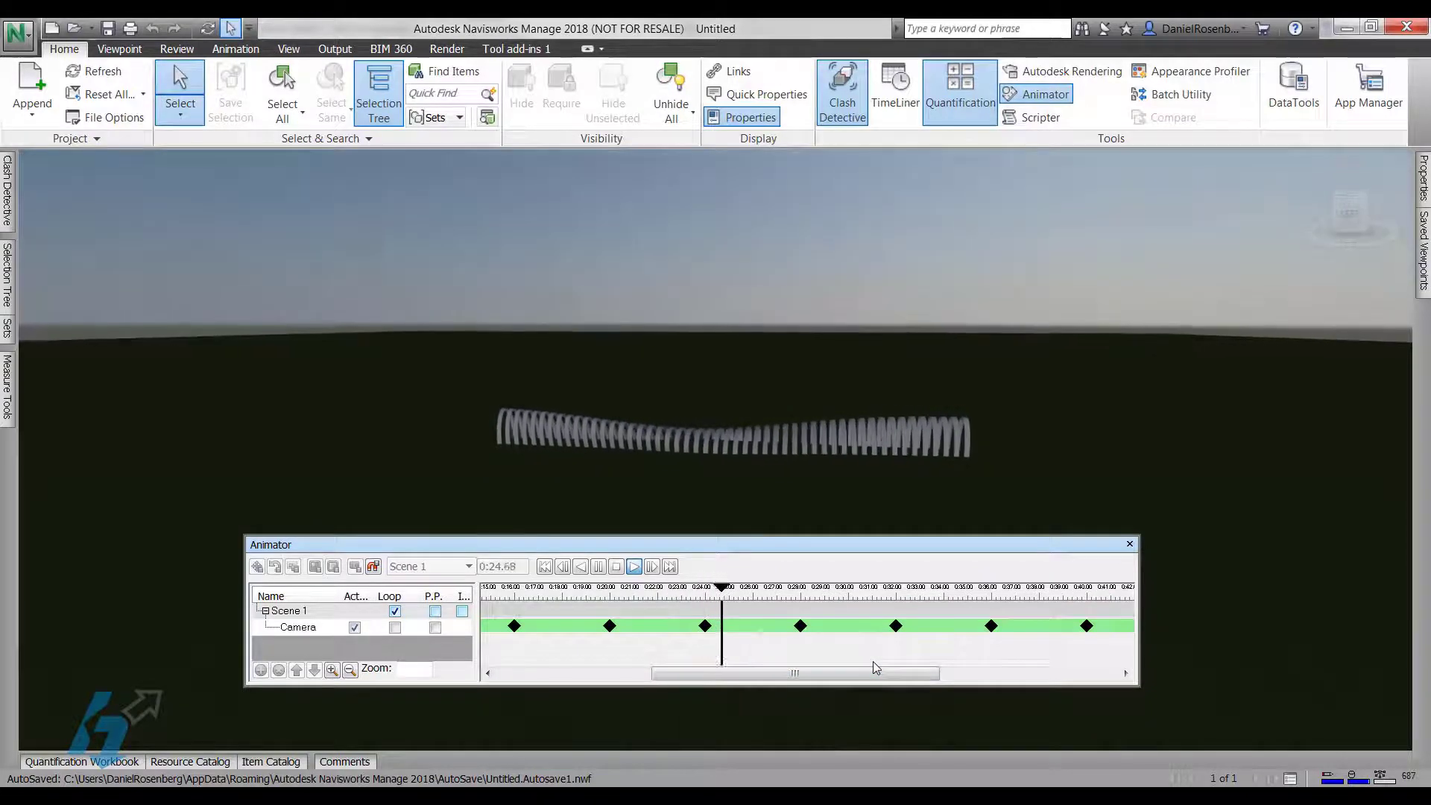
pyautogui.moveTo(869, 674); pyautogui.dragTo(930, 677)
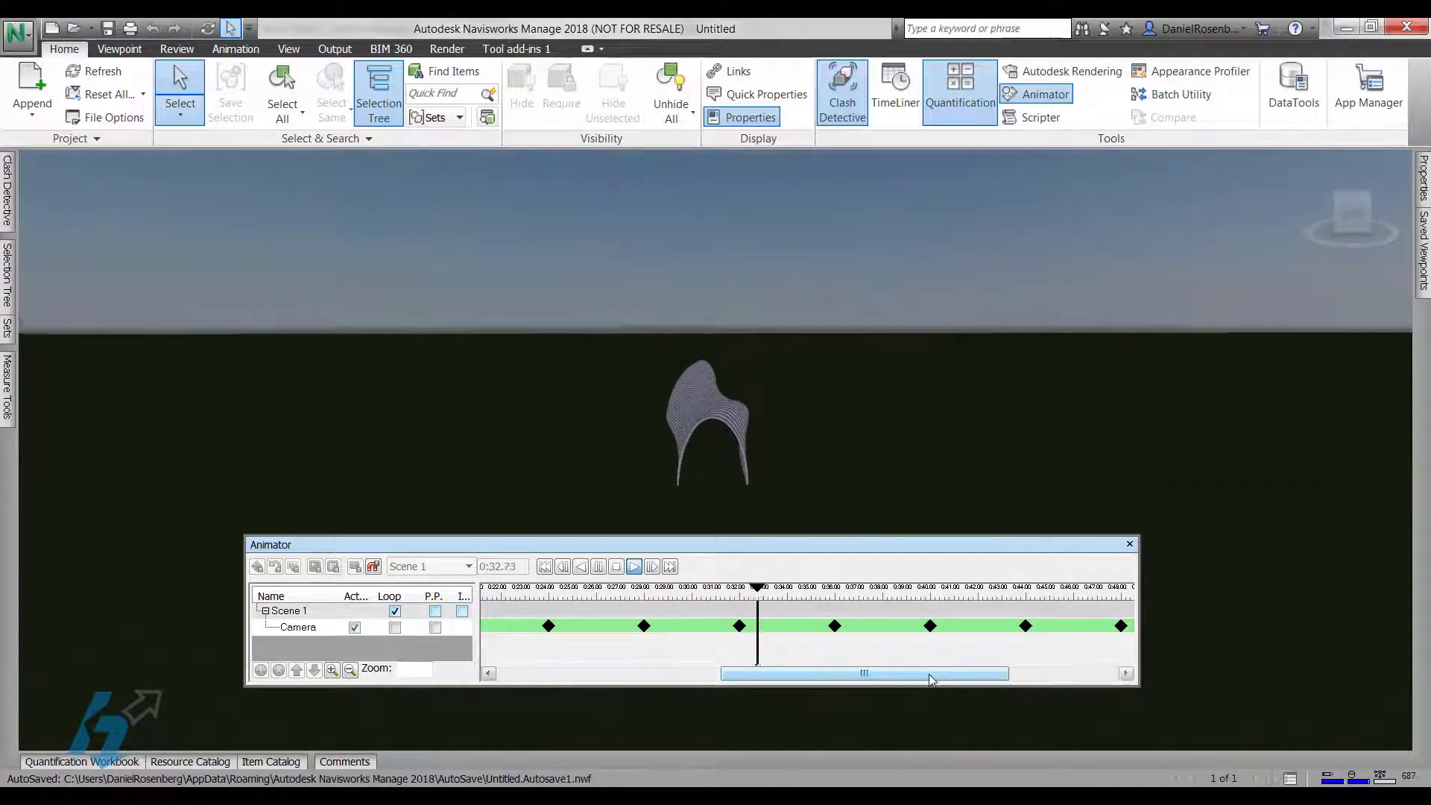
pyautogui.moveTo(887, 544); pyautogui.dragTo(881, 638)
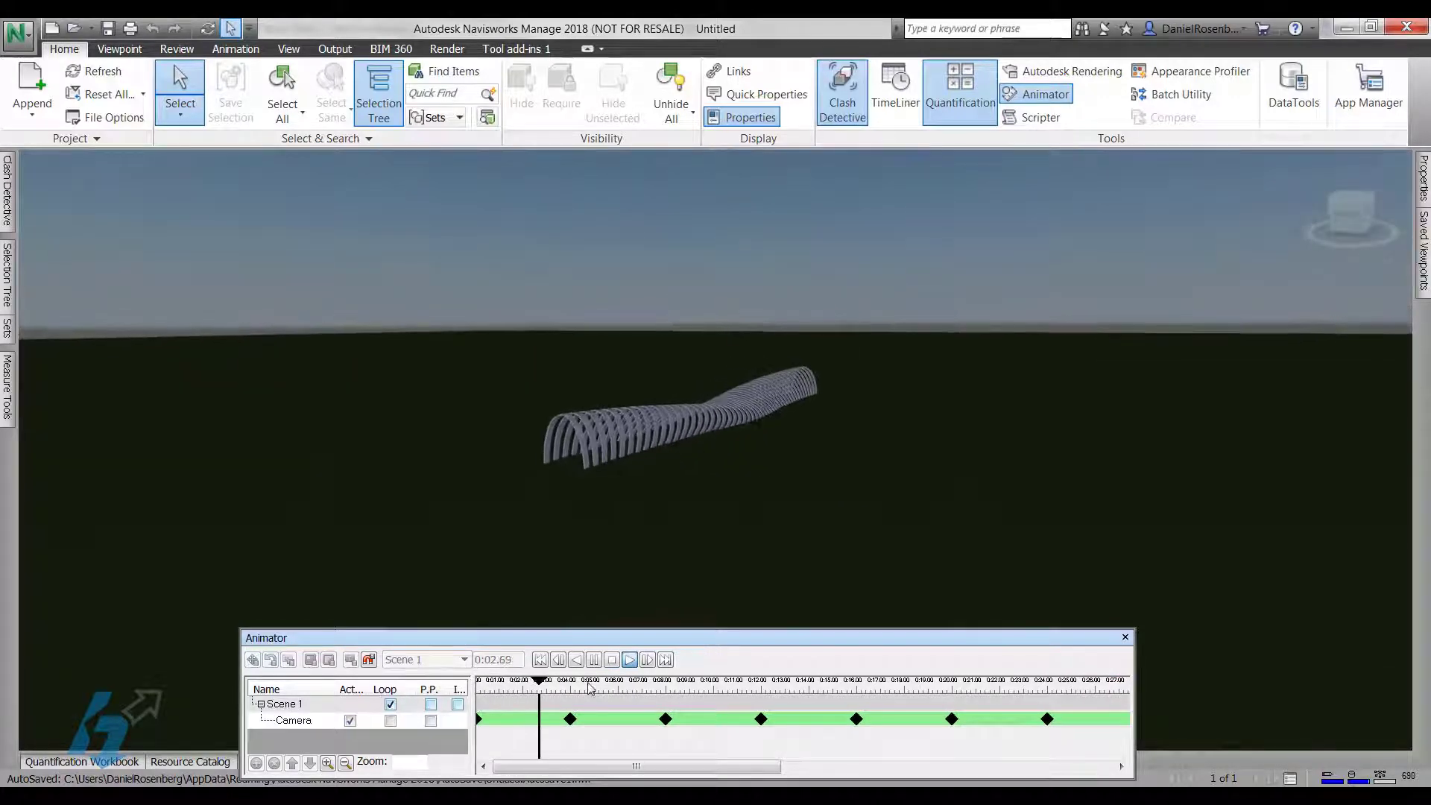
# - Stop playback, enlarge the Animator panel, and add a second animation scene, Scene 2
pyautogui.click(611, 660)
pyautogui.moveTo(641, 635); pyautogui.dragTo(655, 480)
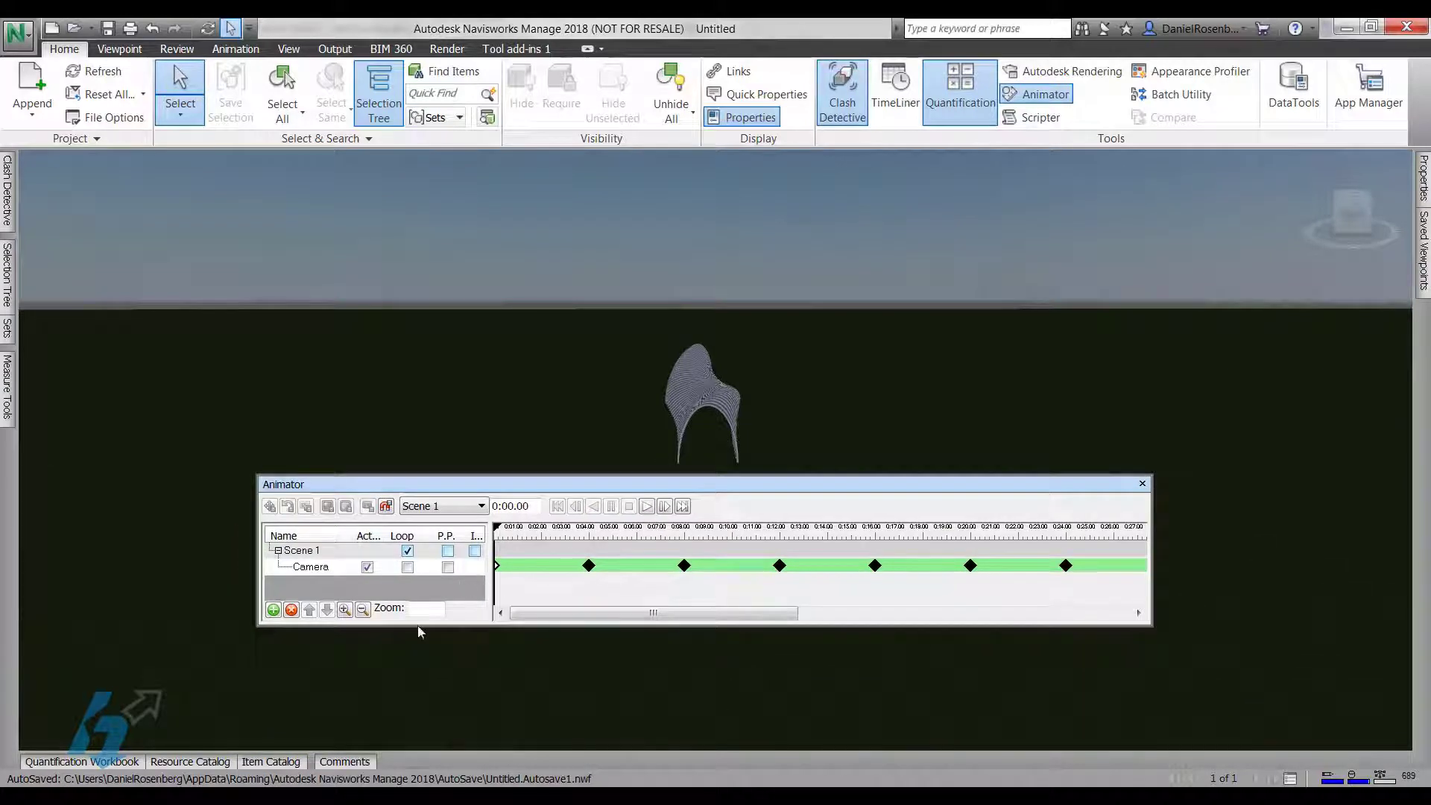
pyautogui.moveTo(420, 628); pyautogui.dragTo(422, 697)
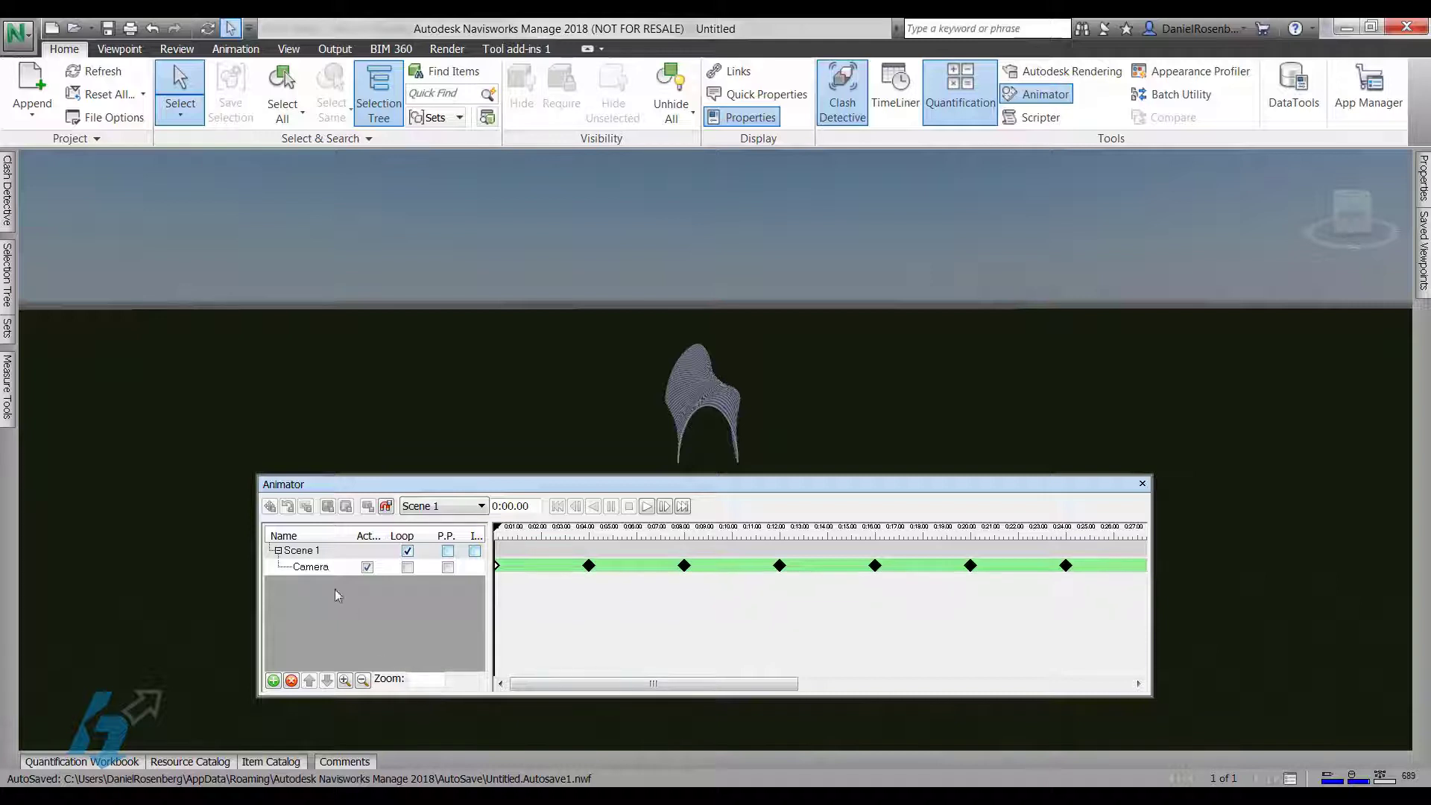
pyautogui.click(284, 584)
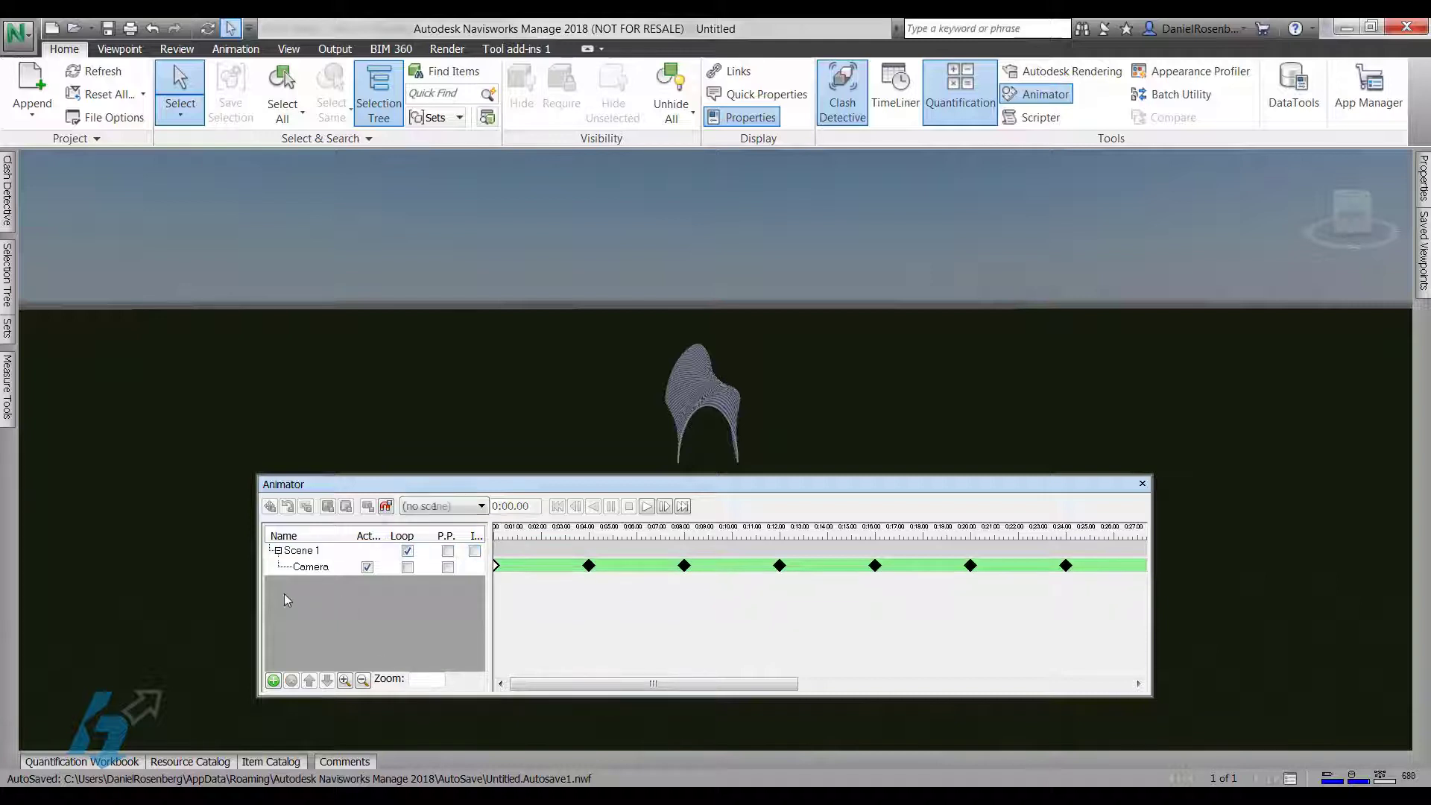
pyautogui.click(272, 680)
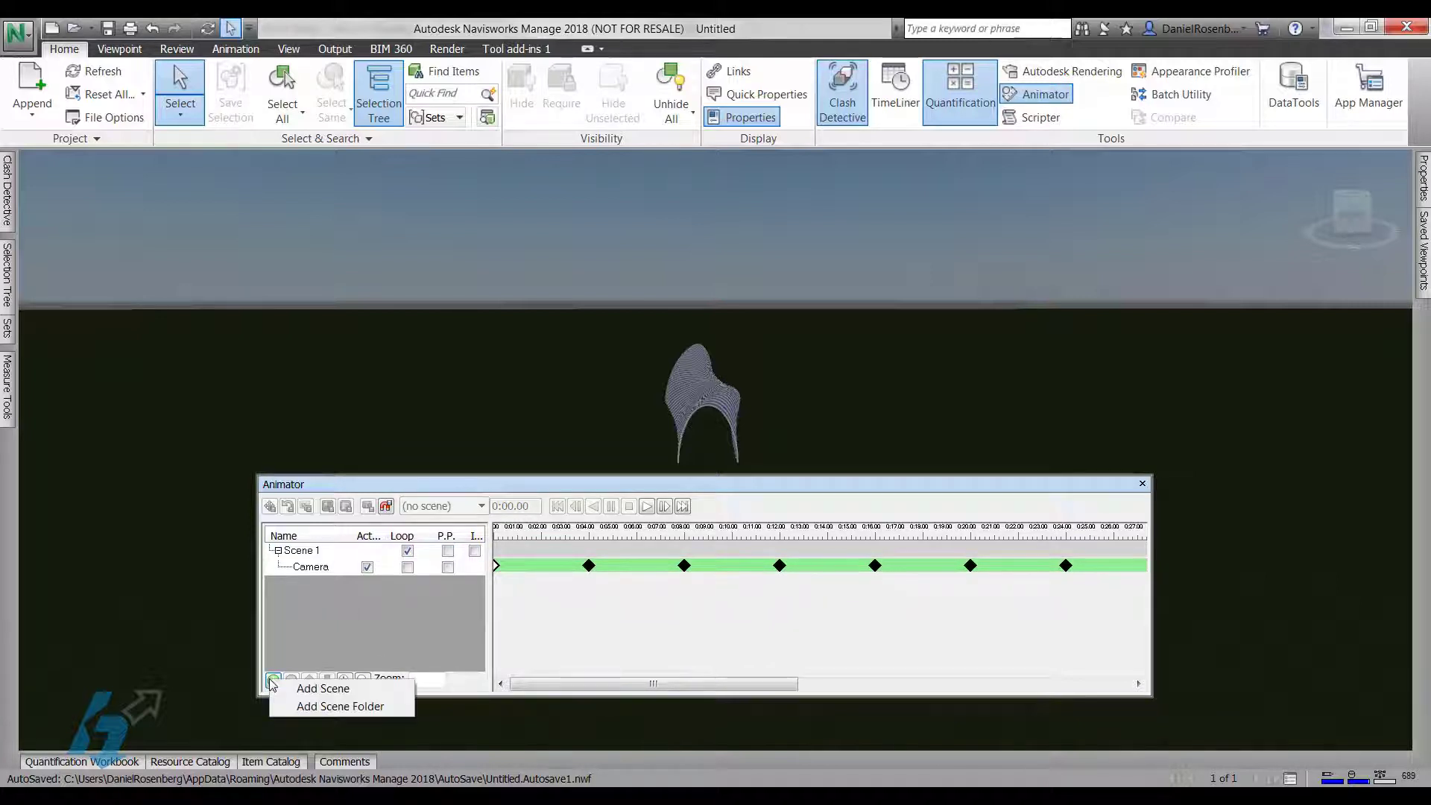
pyautogui.click(311, 688)
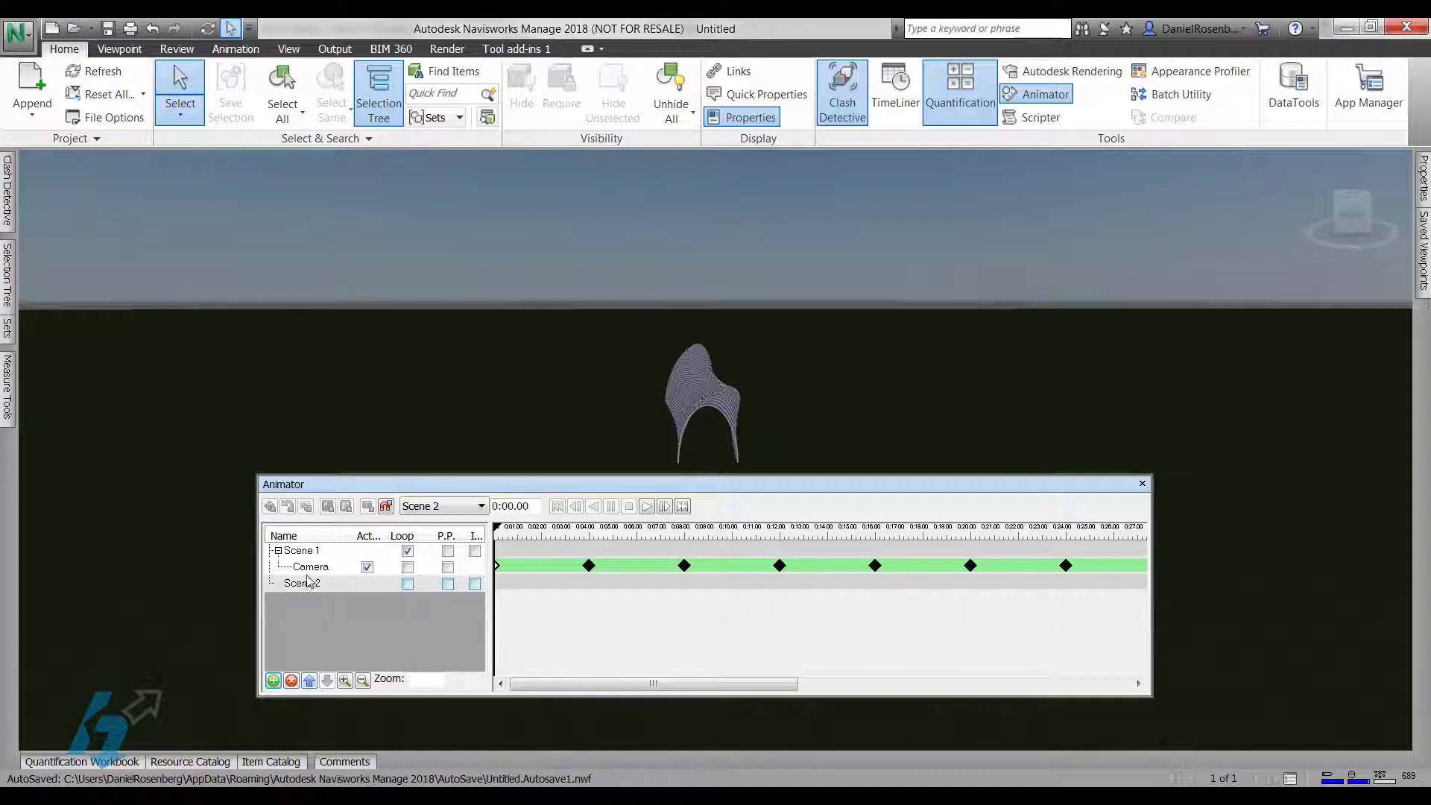
# - Add a blank camera named Camera to Scene 2 and select it for keyframing
pyautogui.rightClick(309, 584)
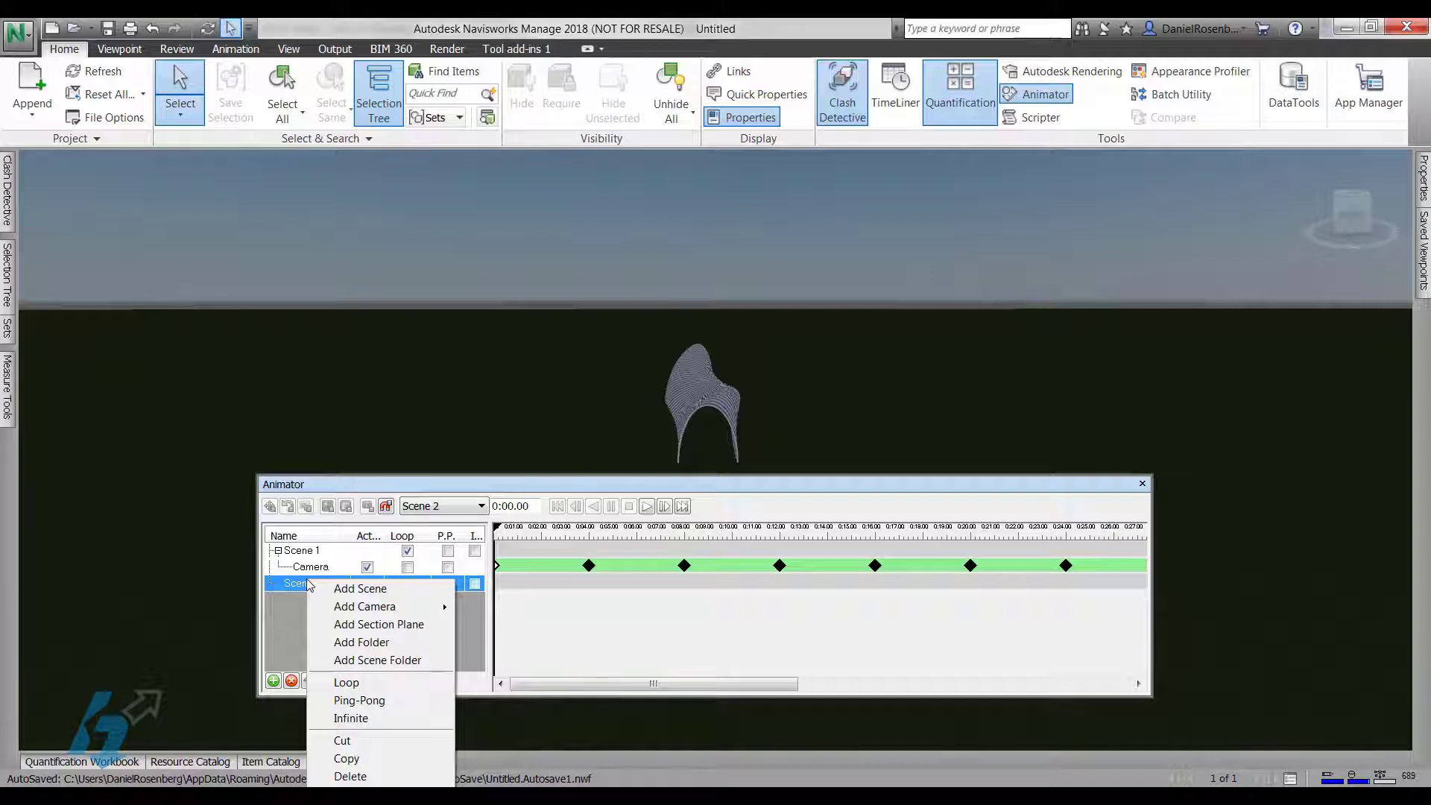
pyautogui.moveTo(350, 607)
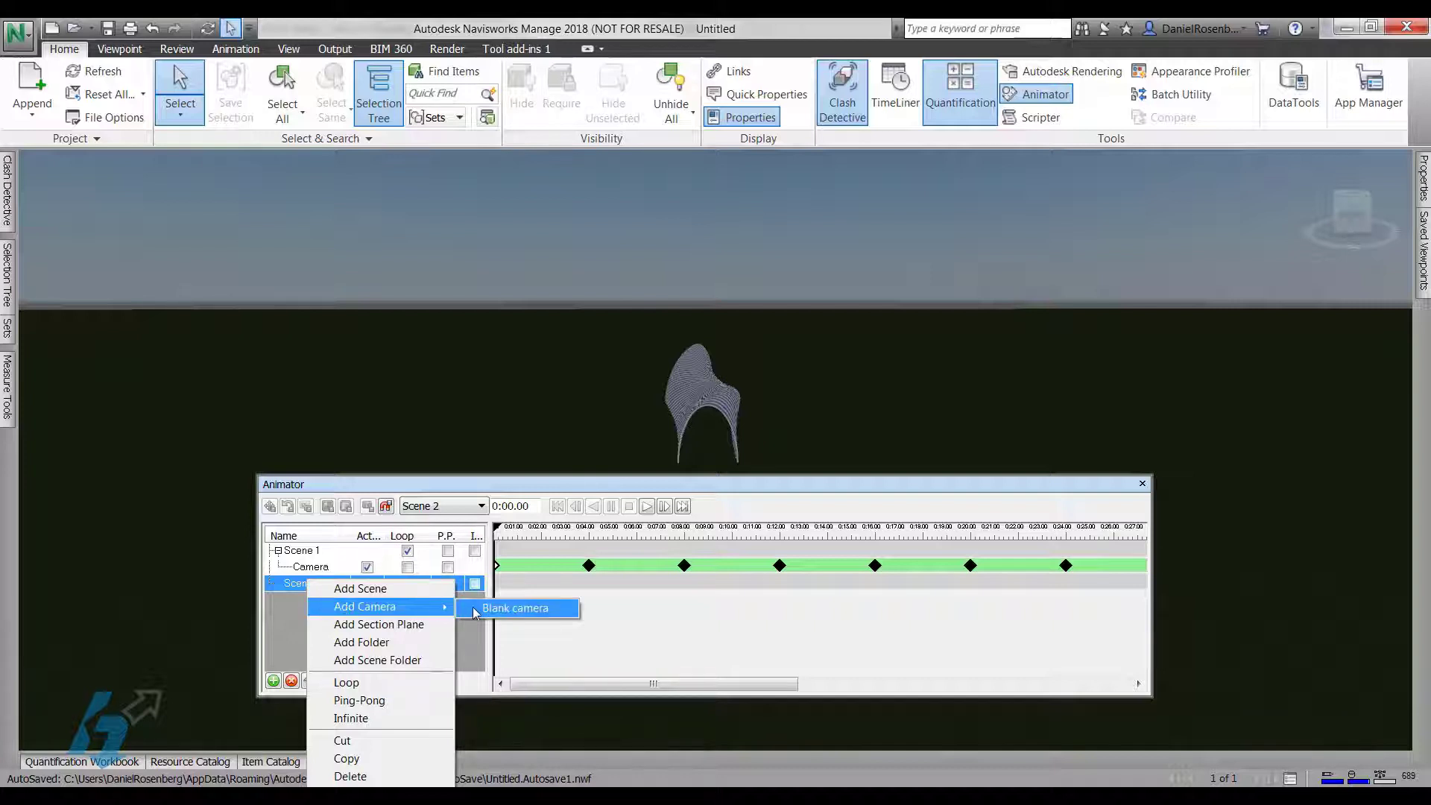
pyautogui.click(475, 608)
pyautogui.click(381, 634)
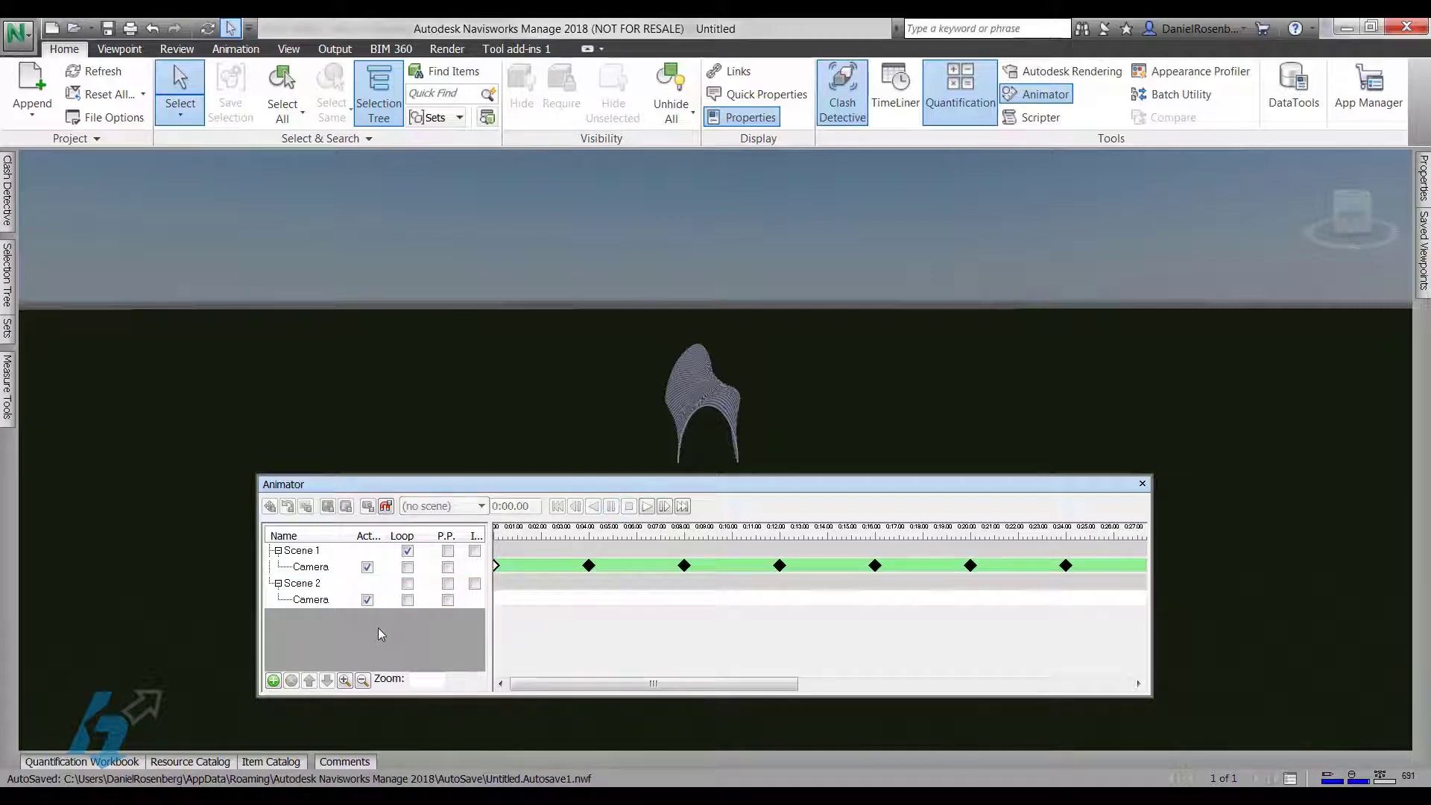
pyautogui.click(311, 600)
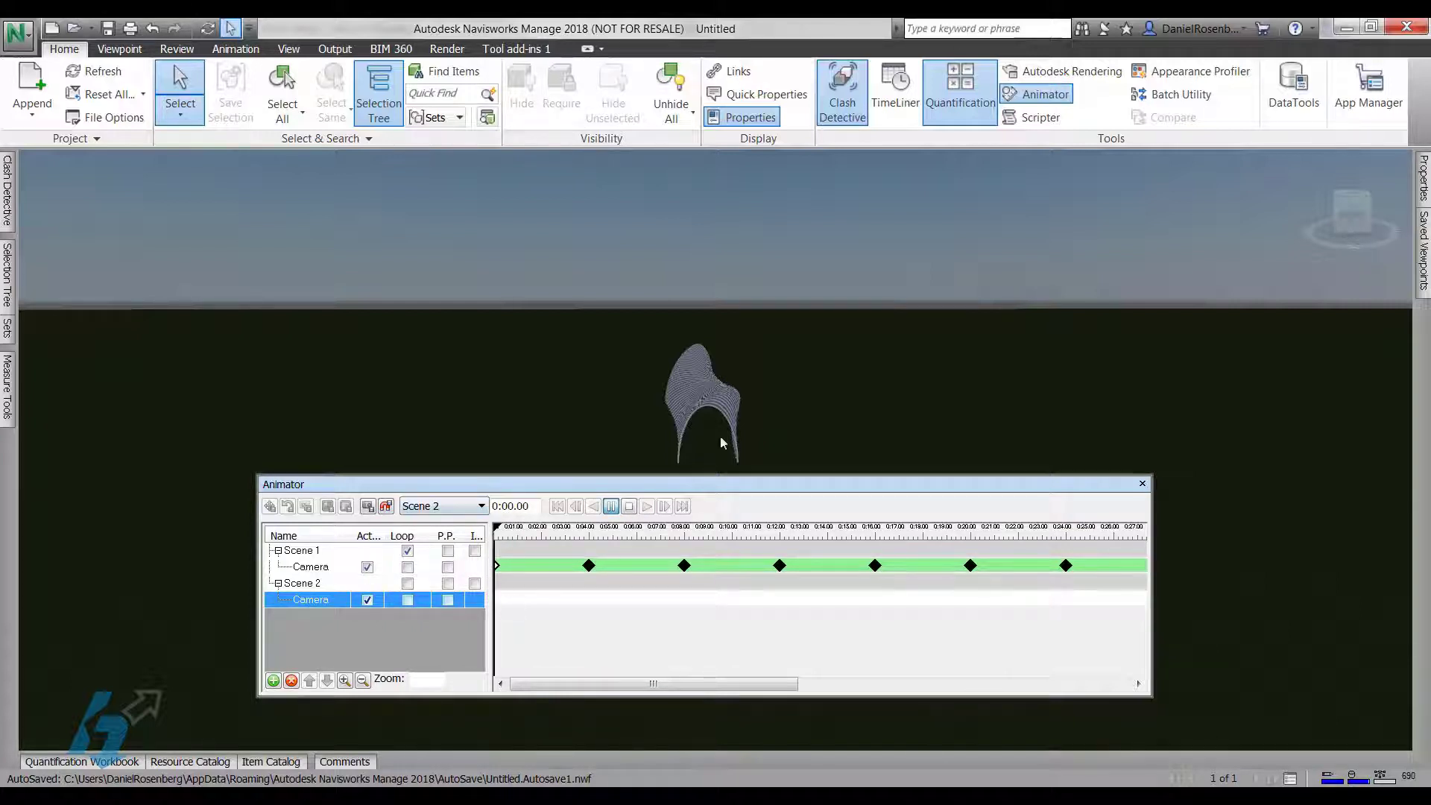
# - Show the Saved Viewpoints list, compare a side viewpoint, and settle on 01 Front
pyautogui.click(1423, 237)
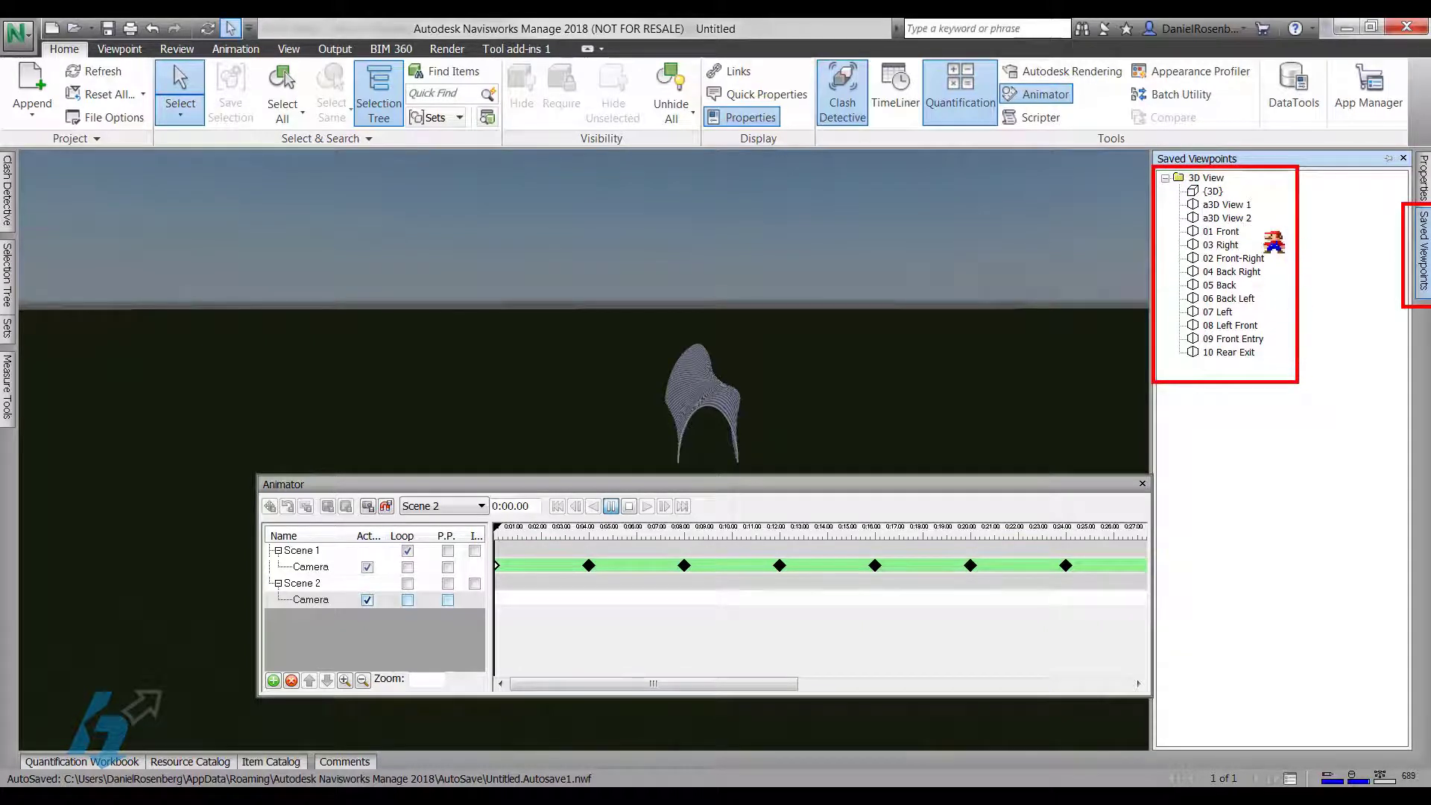
pyautogui.moveTo(1422, 257)
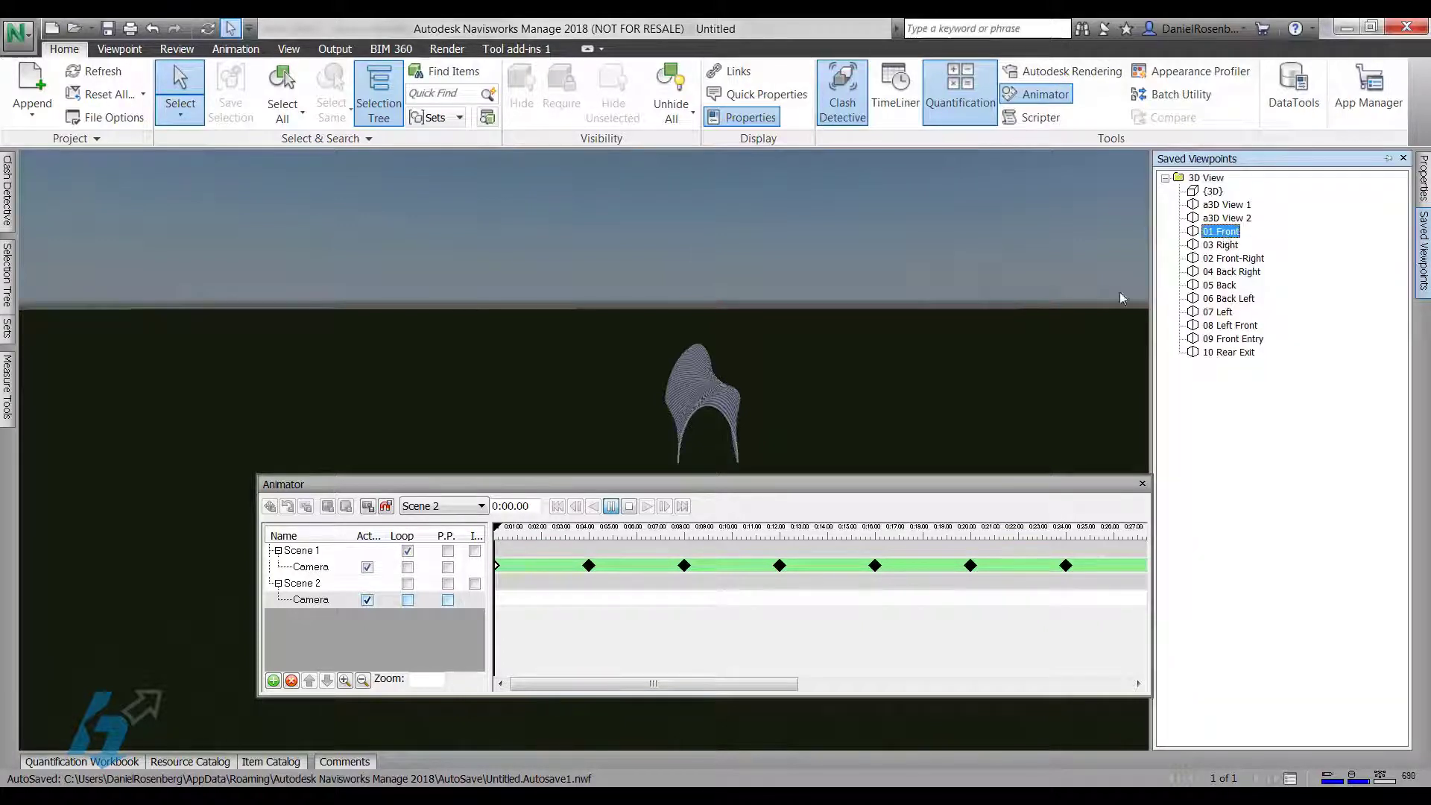
pyautogui.moveTo(888, 486); pyautogui.dragTo(835, 494)
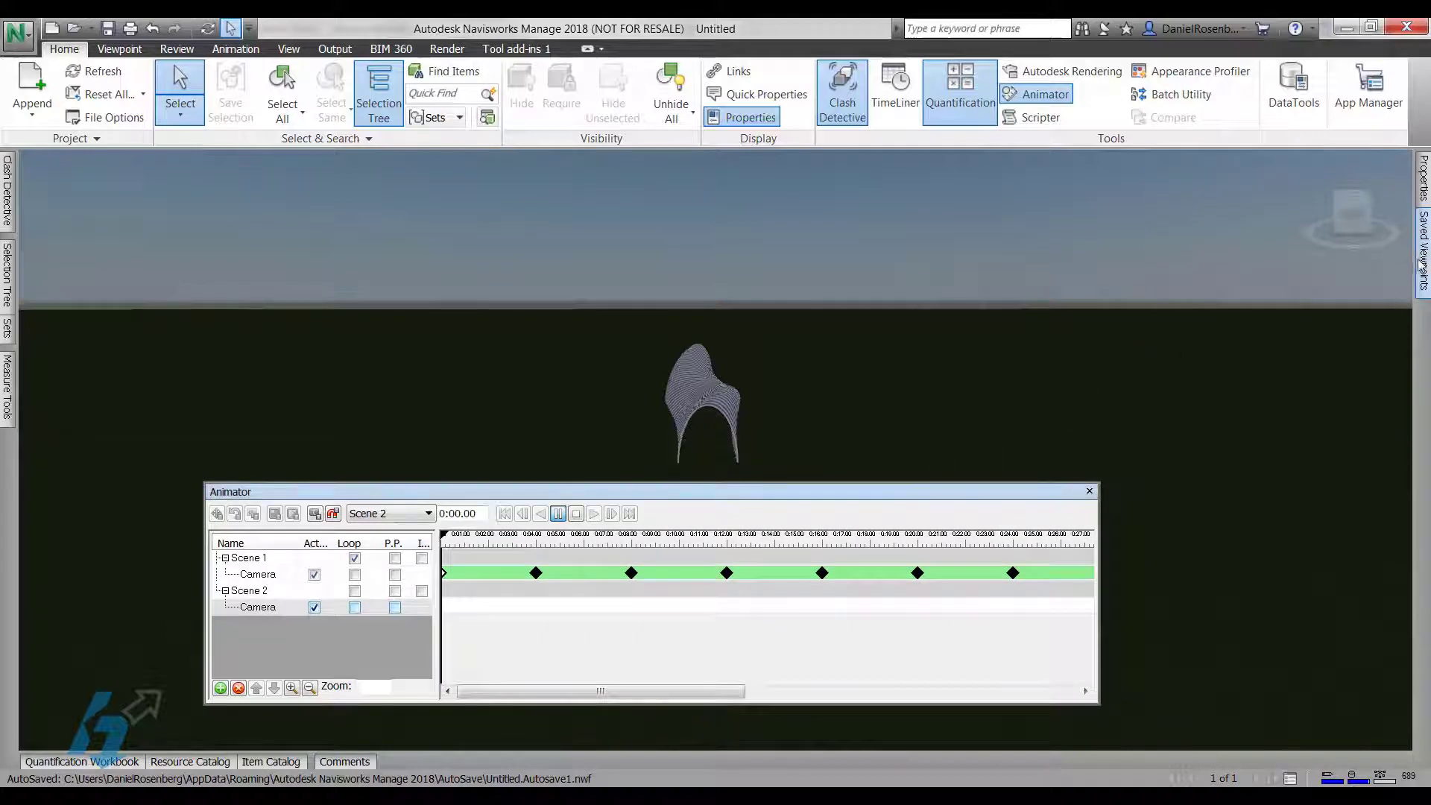
pyautogui.moveTo(1422, 257)
pyautogui.click(1228, 246)
pyautogui.click(1223, 232)
pyautogui.click(1227, 245)
pyautogui.click(1223, 234)
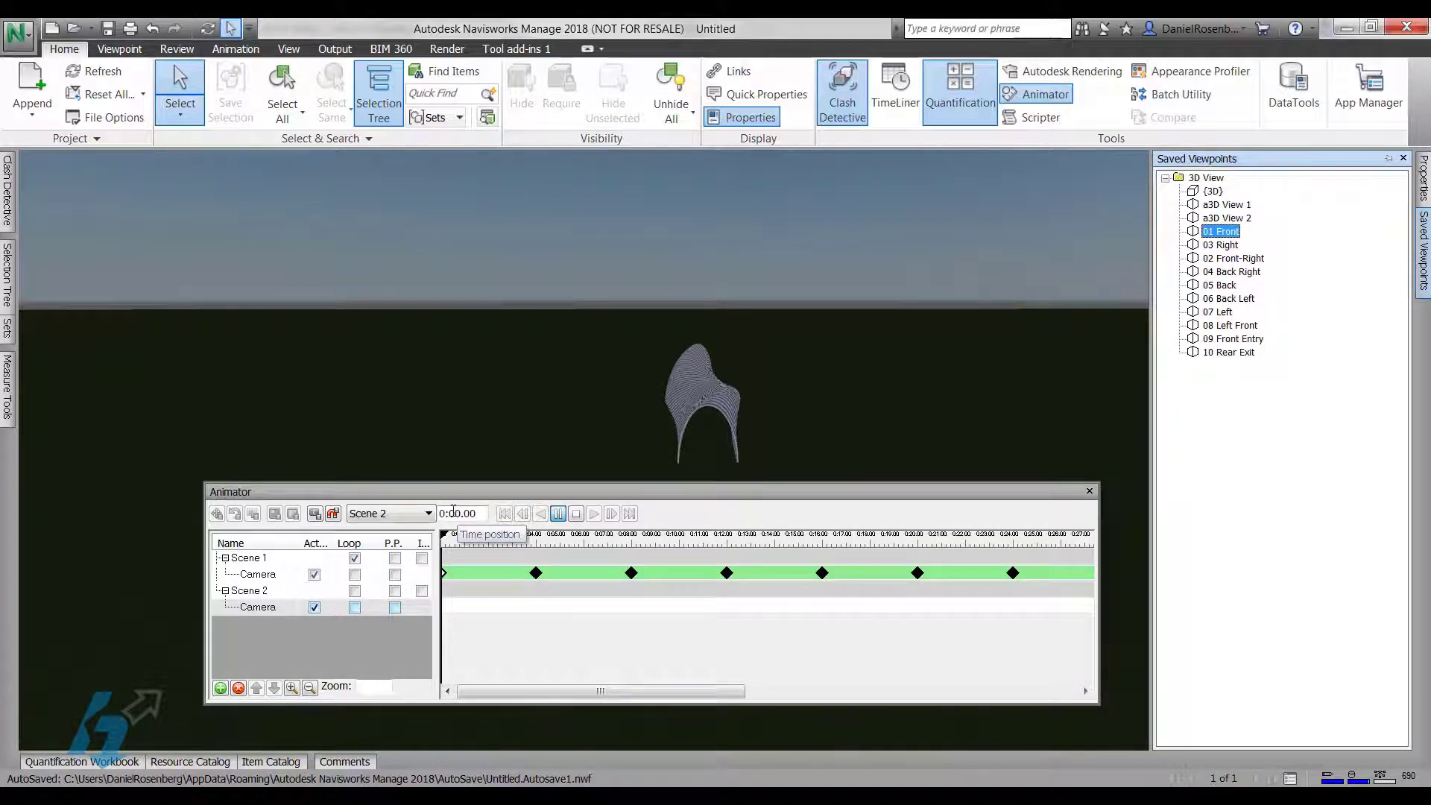
# - Capture the 01 Front keyframe at 0:00, then move to 0:04 and apply 02 Front-Right
pyautogui.click(315, 514)
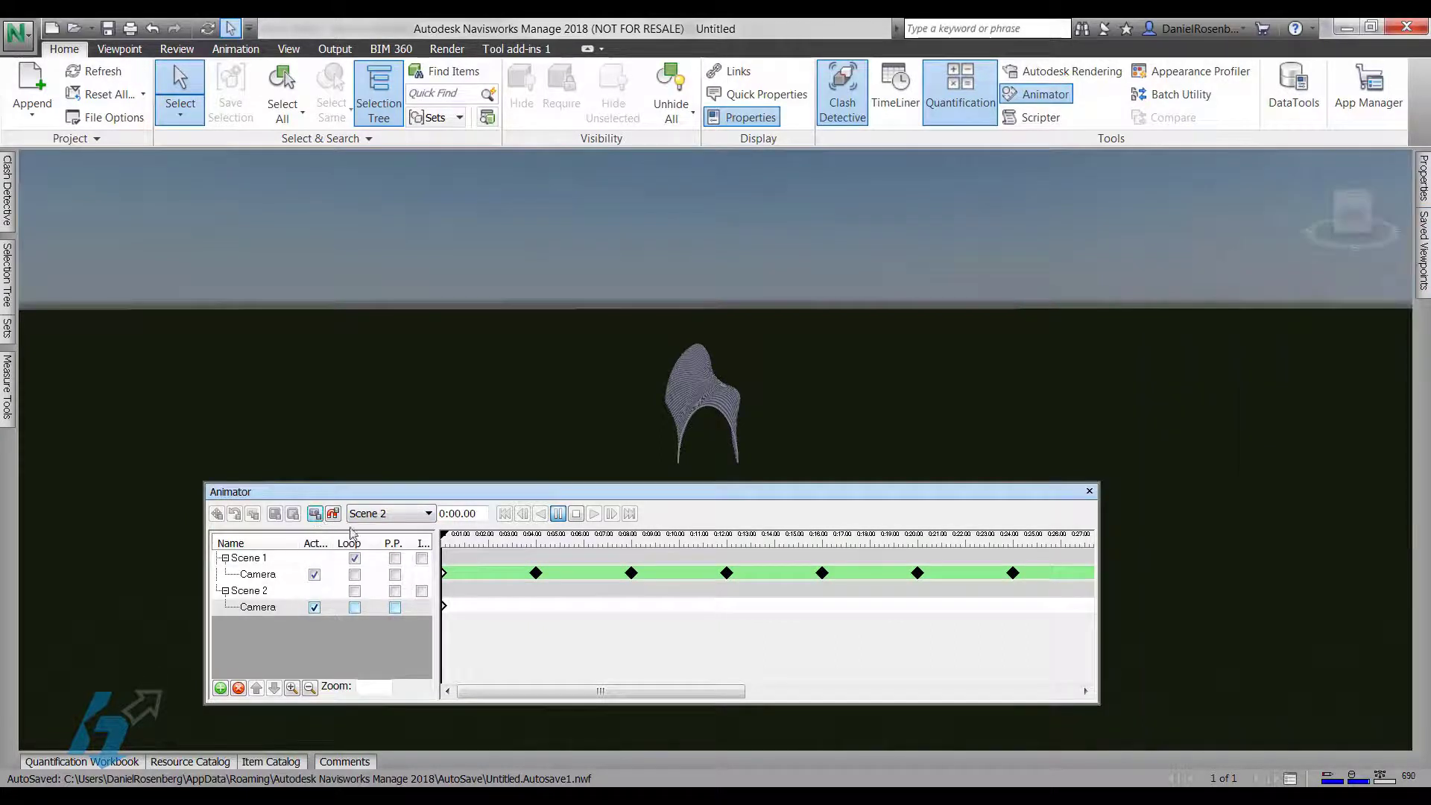
pyautogui.moveTo(446, 540); pyautogui.dragTo(539, 552)
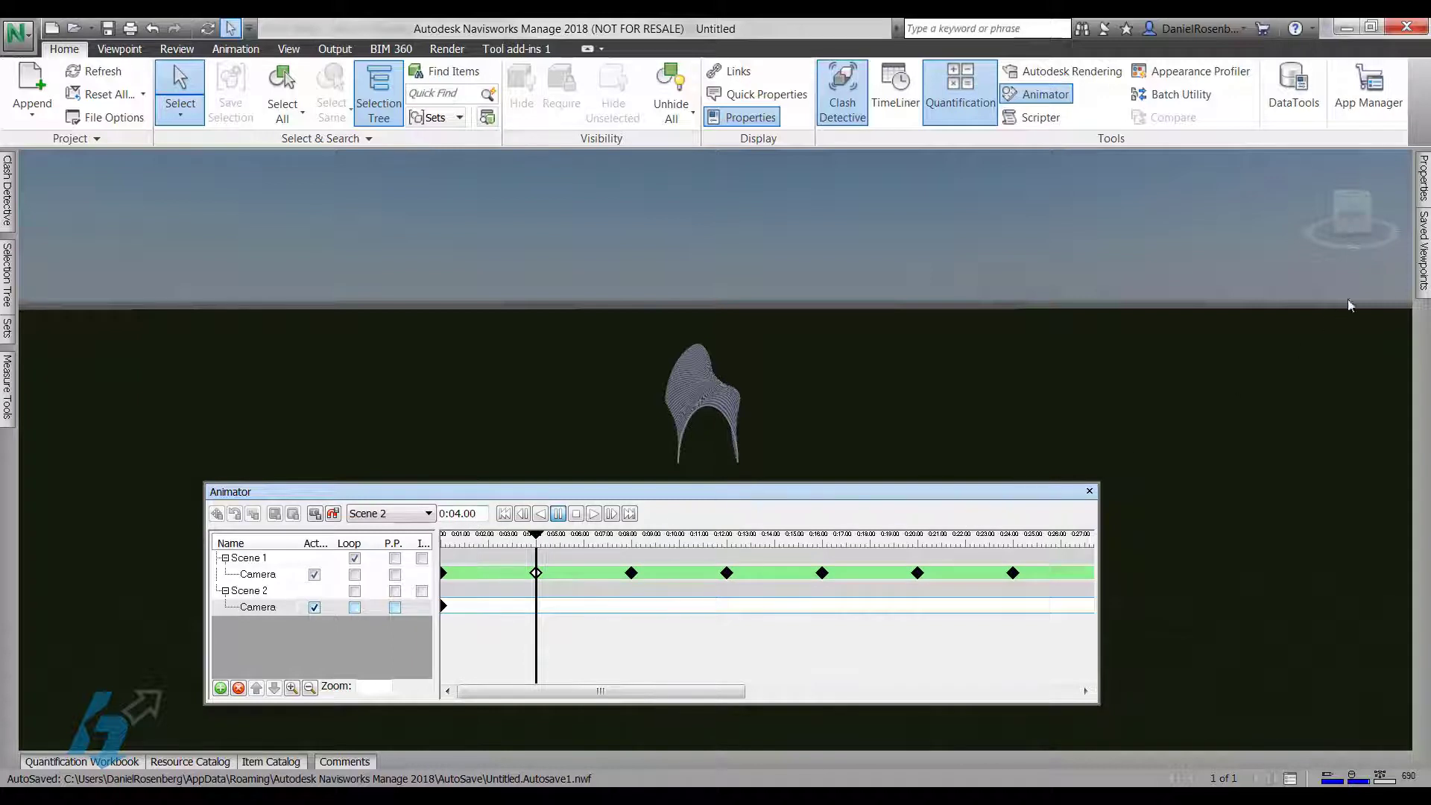
pyautogui.moveTo(1422, 255)
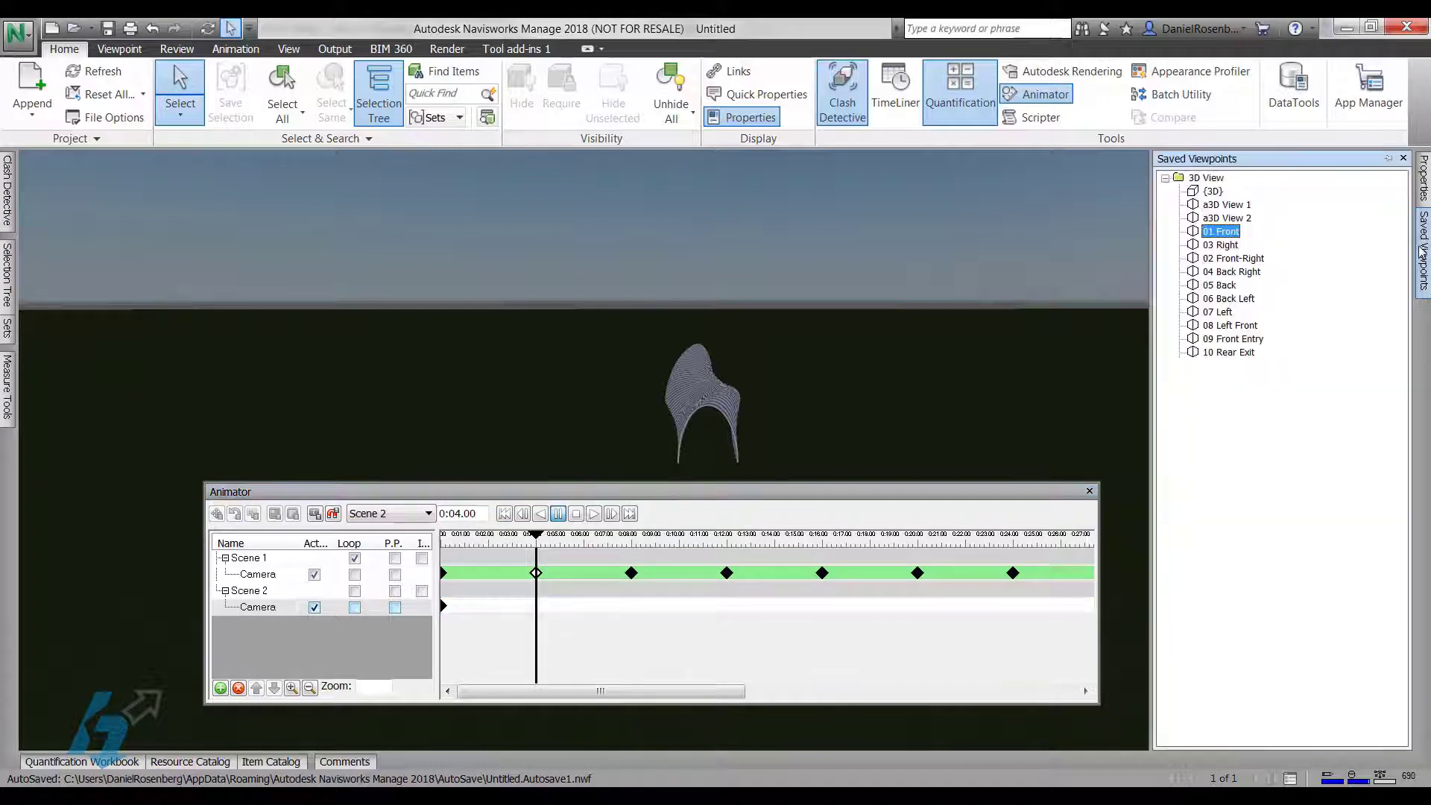
pyautogui.click(1230, 259)
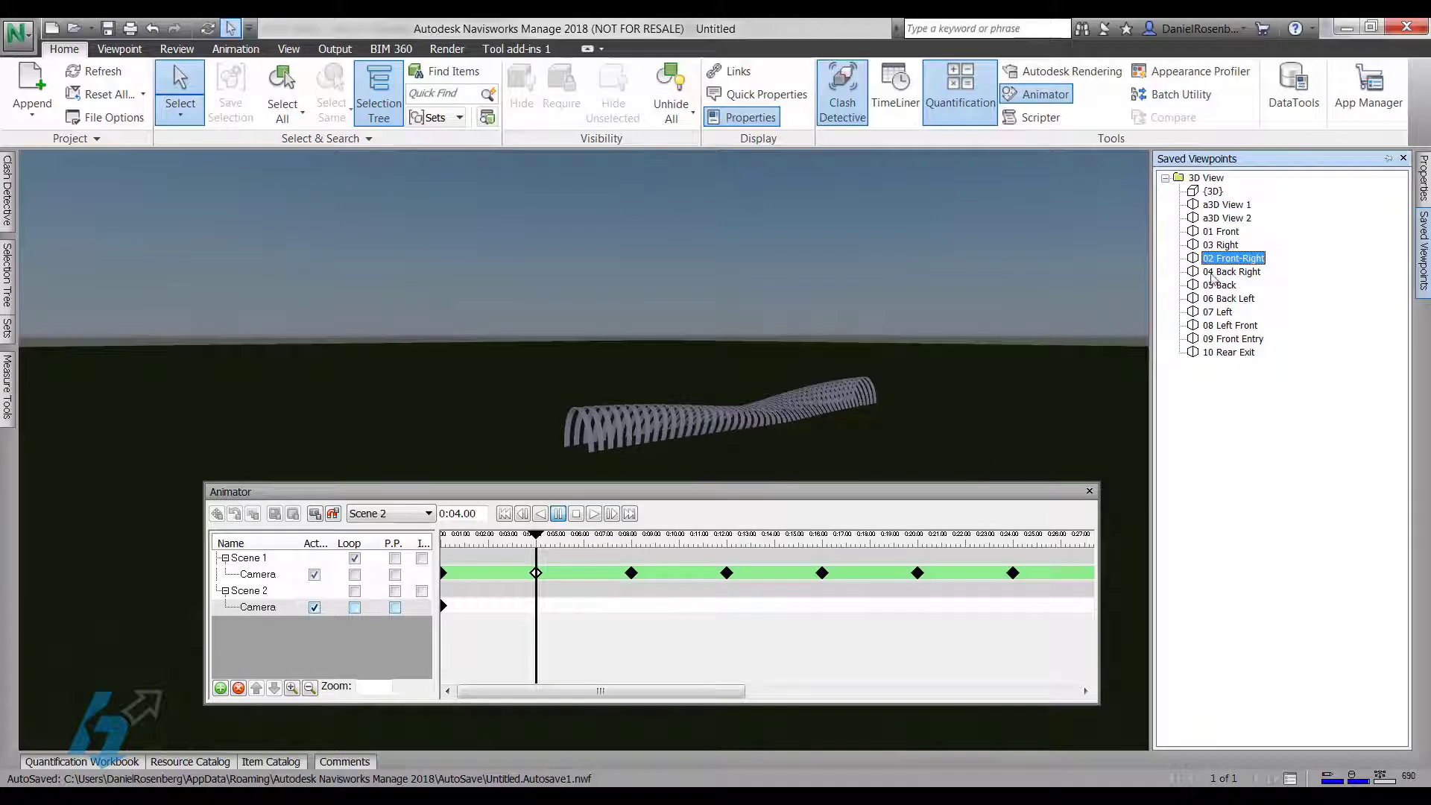
# - Key the 02 Front-Right view at 0:04 and the 03 Right view at 0:08
pyautogui.click(314, 515)
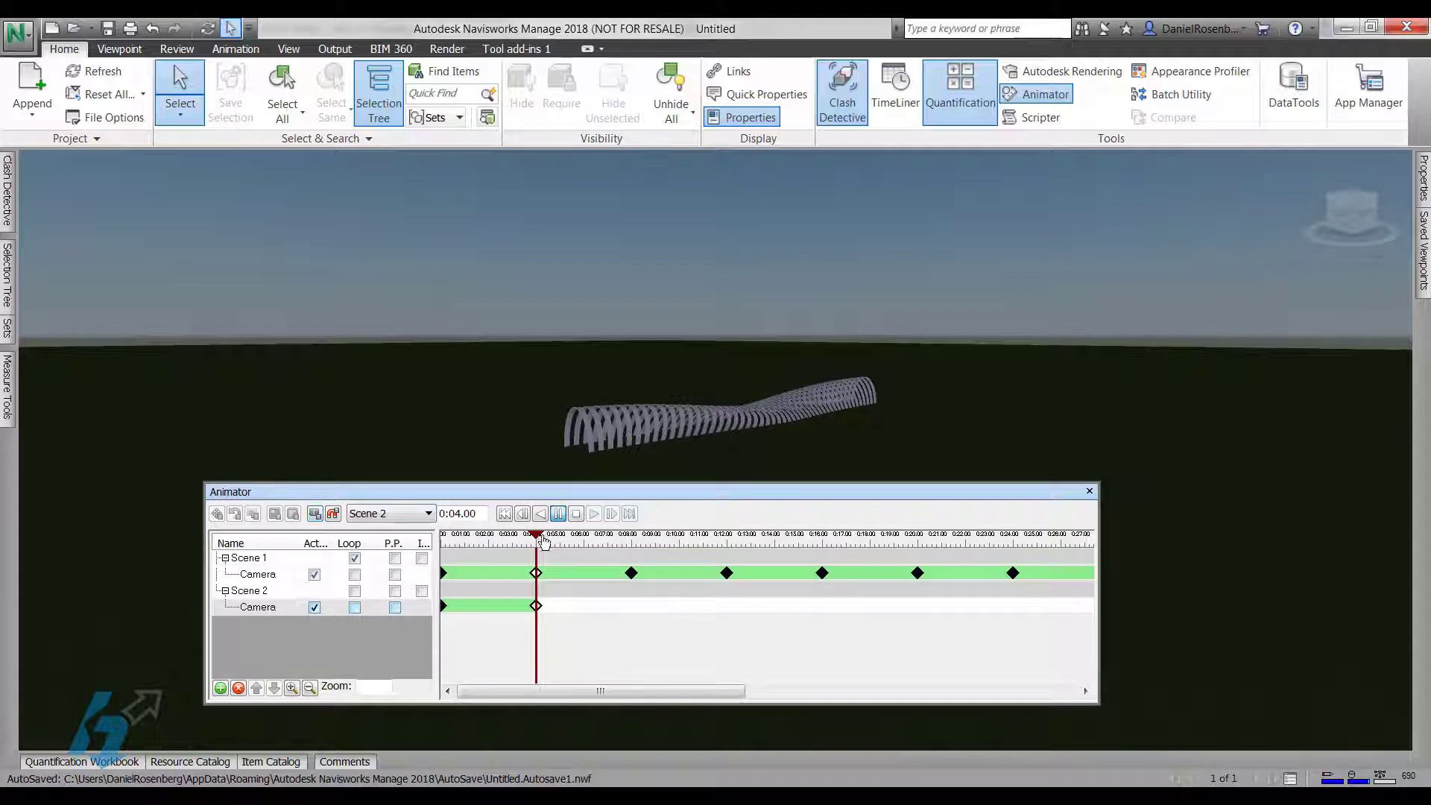
pyautogui.moveTo(550, 542); pyautogui.dragTo(633, 550)
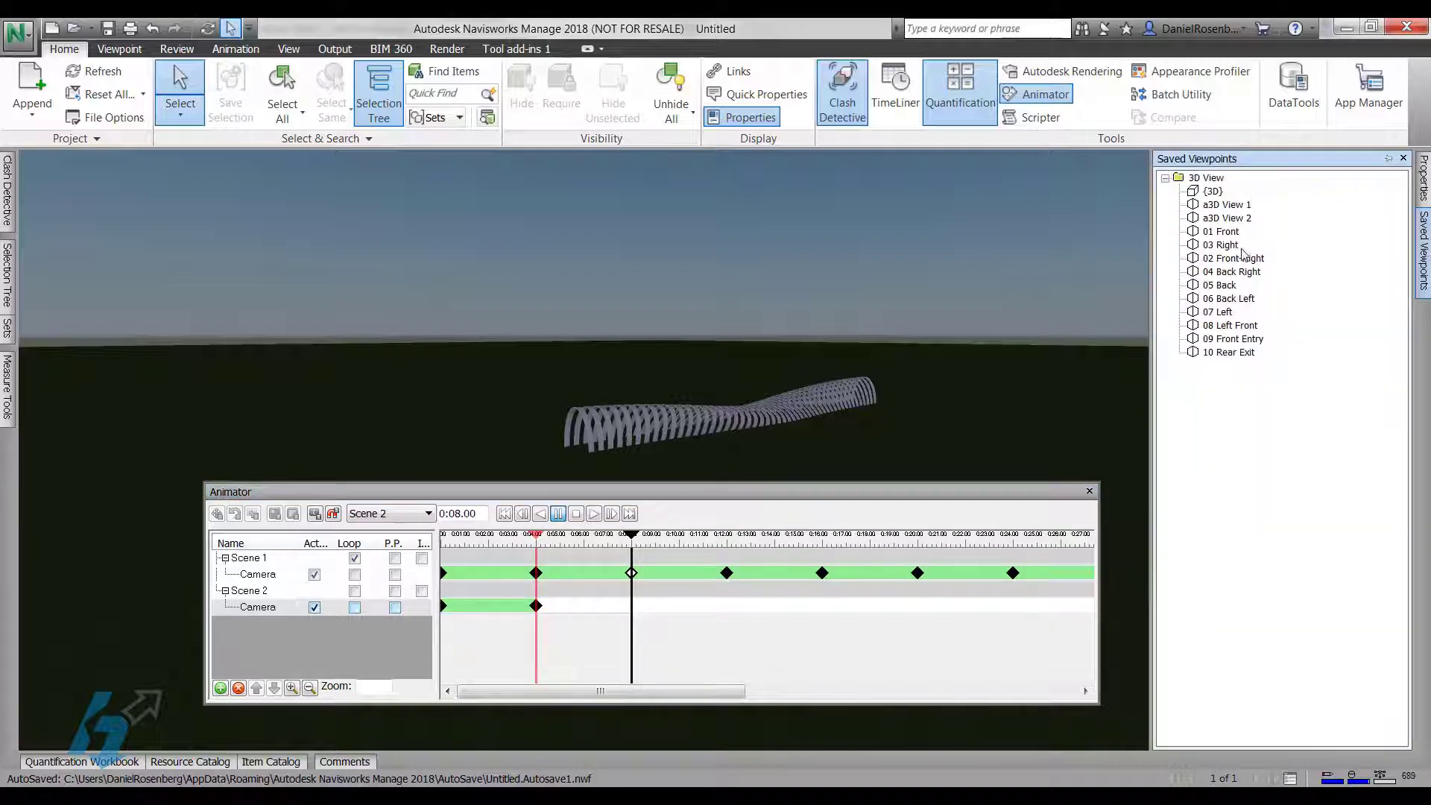
pyautogui.click(1221, 246)
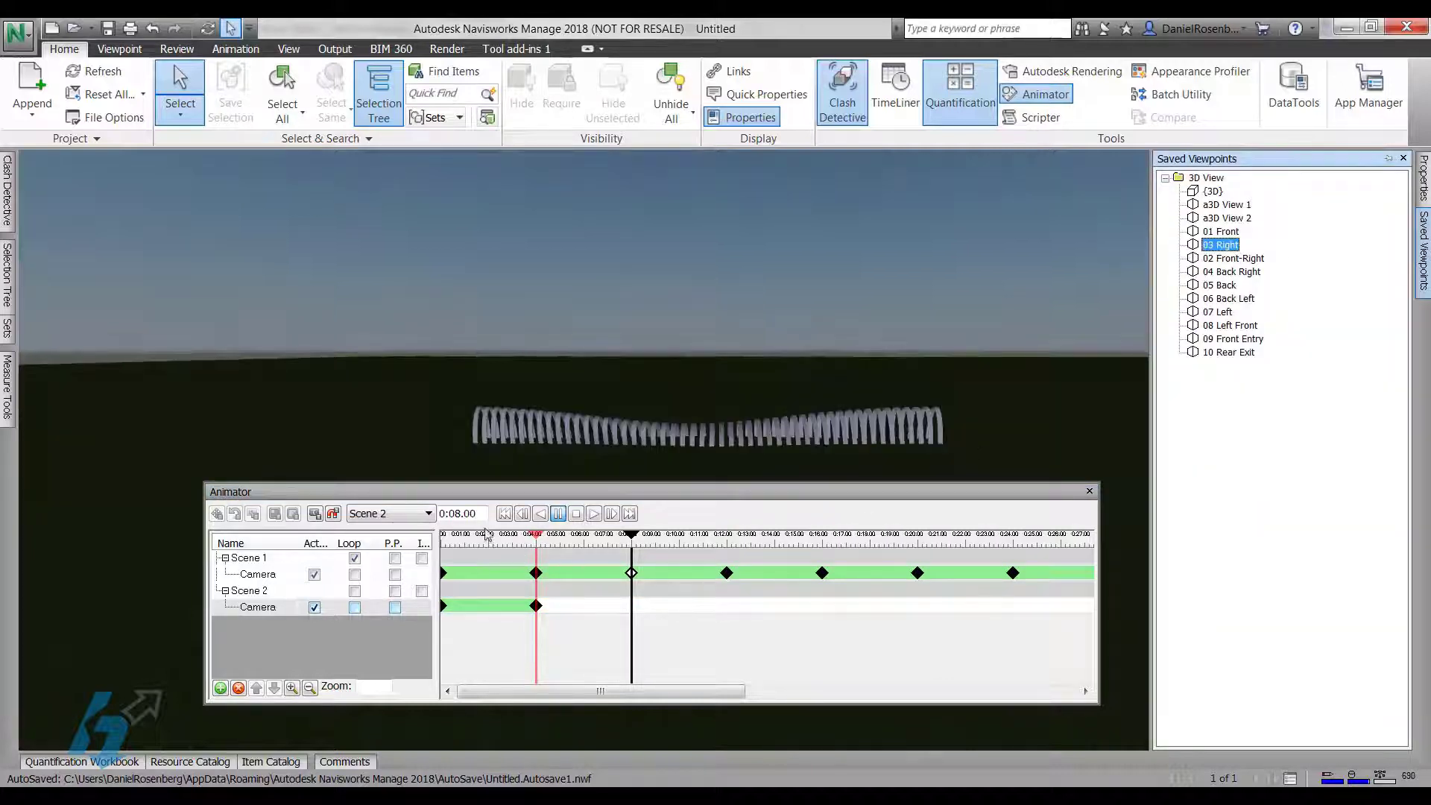
pyautogui.click(316, 514)
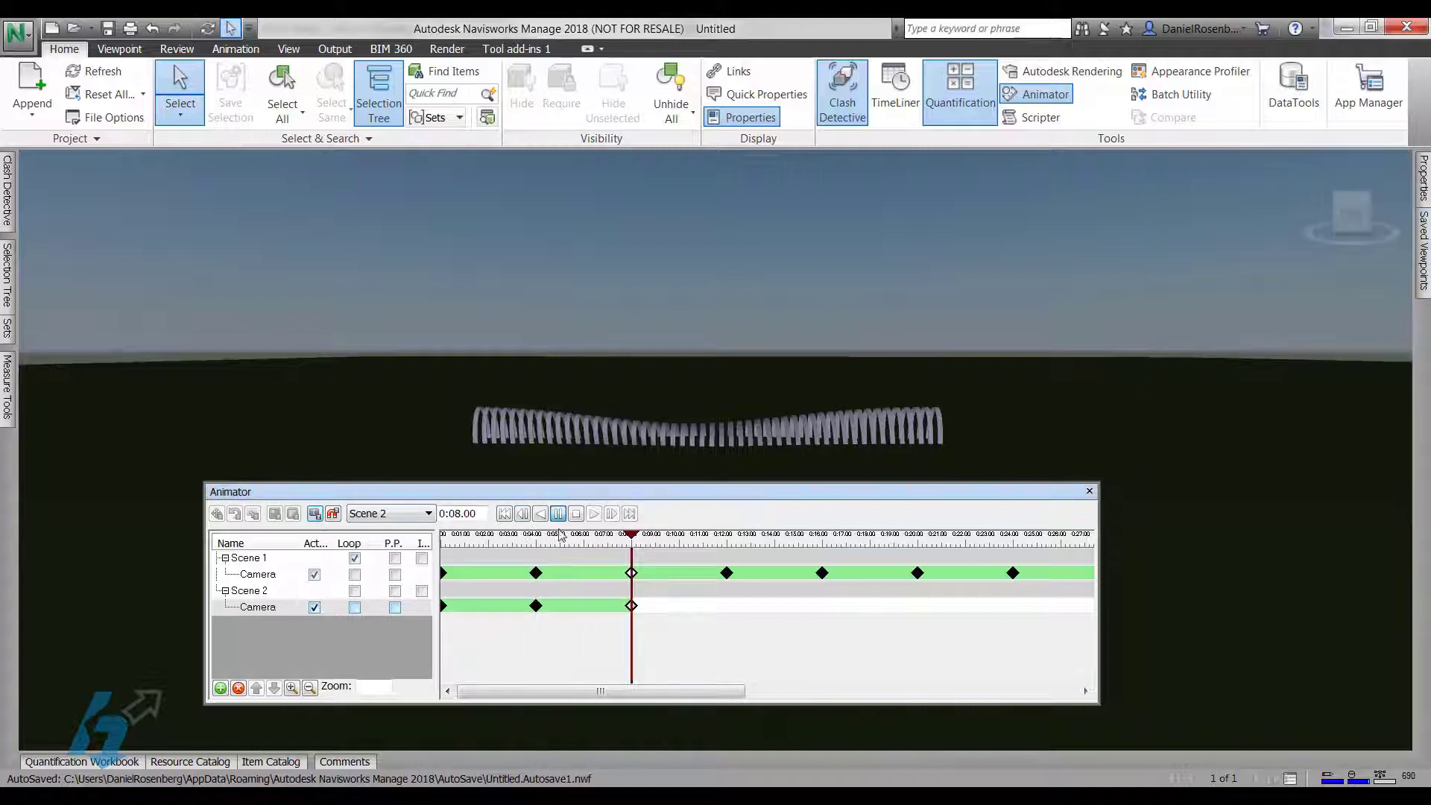
# - Key the 04 Back Right view at exactly 0:12.00
pyautogui.moveTo(633, 538); pyautogui.dragTo(727, 559)
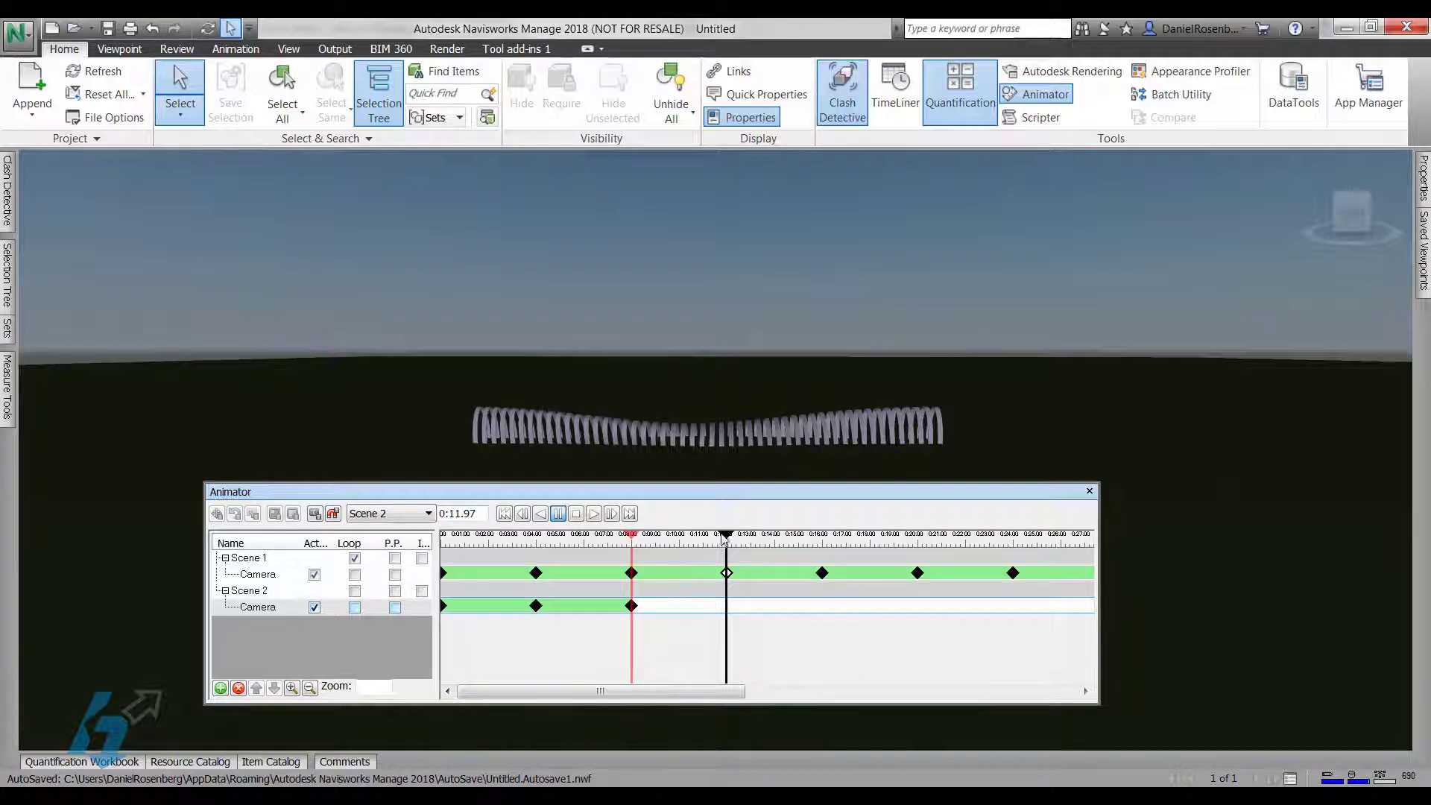
pyautogui.moveTo(726, 539); pyautogui.dragTo(730, 543)
pyautogui.moveTo(1423, 263)
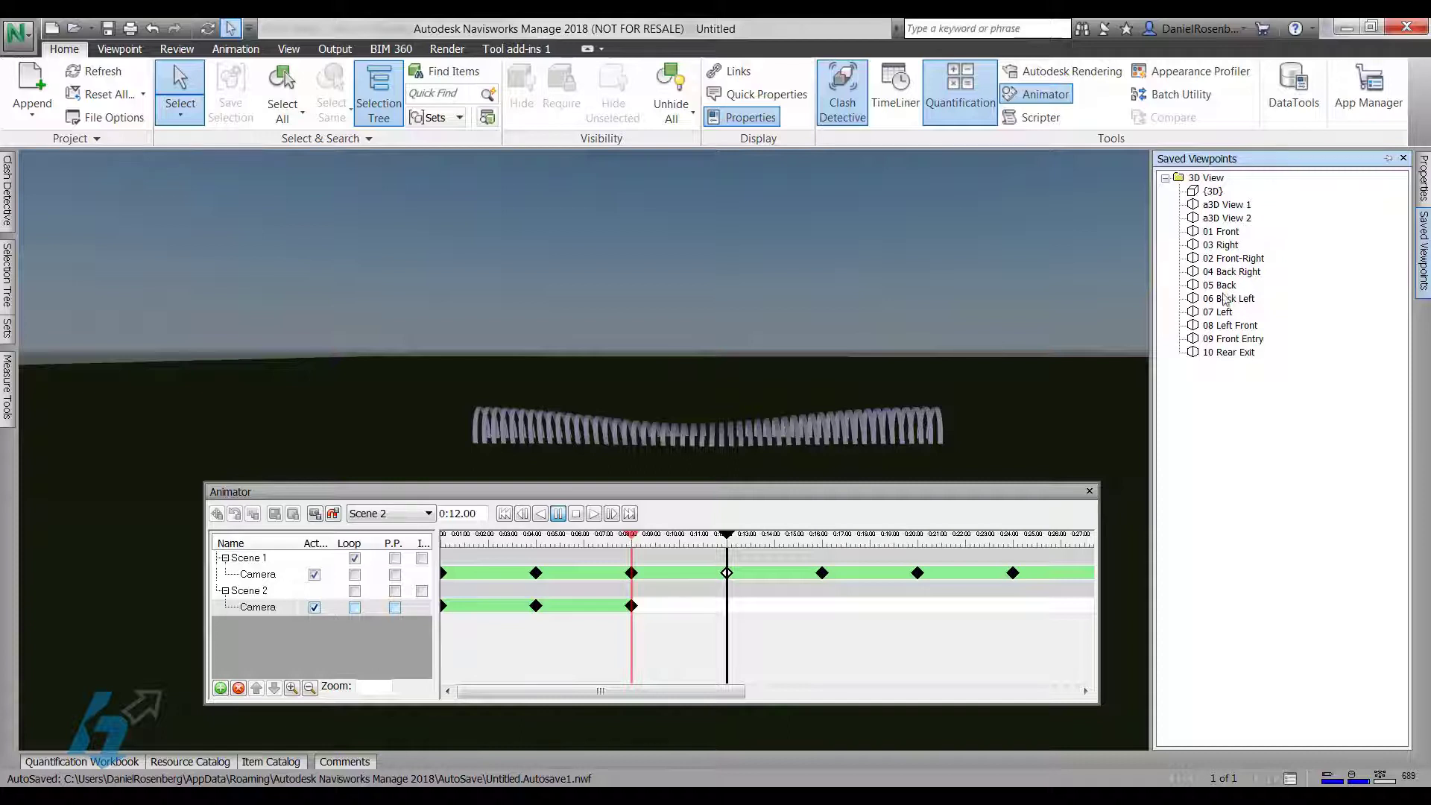
pyautogui.click(1240, 273)
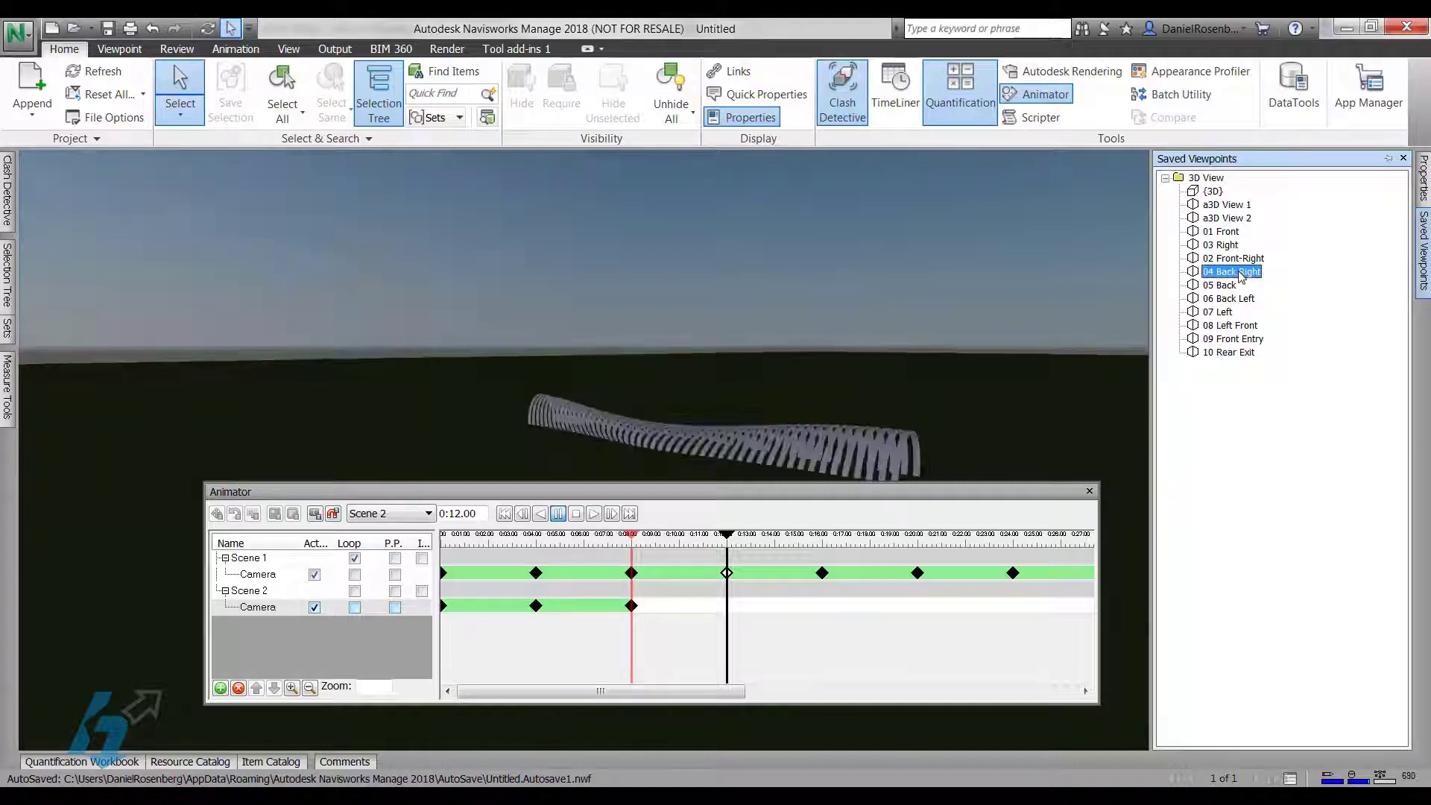
pyautogui.click(310, 518)
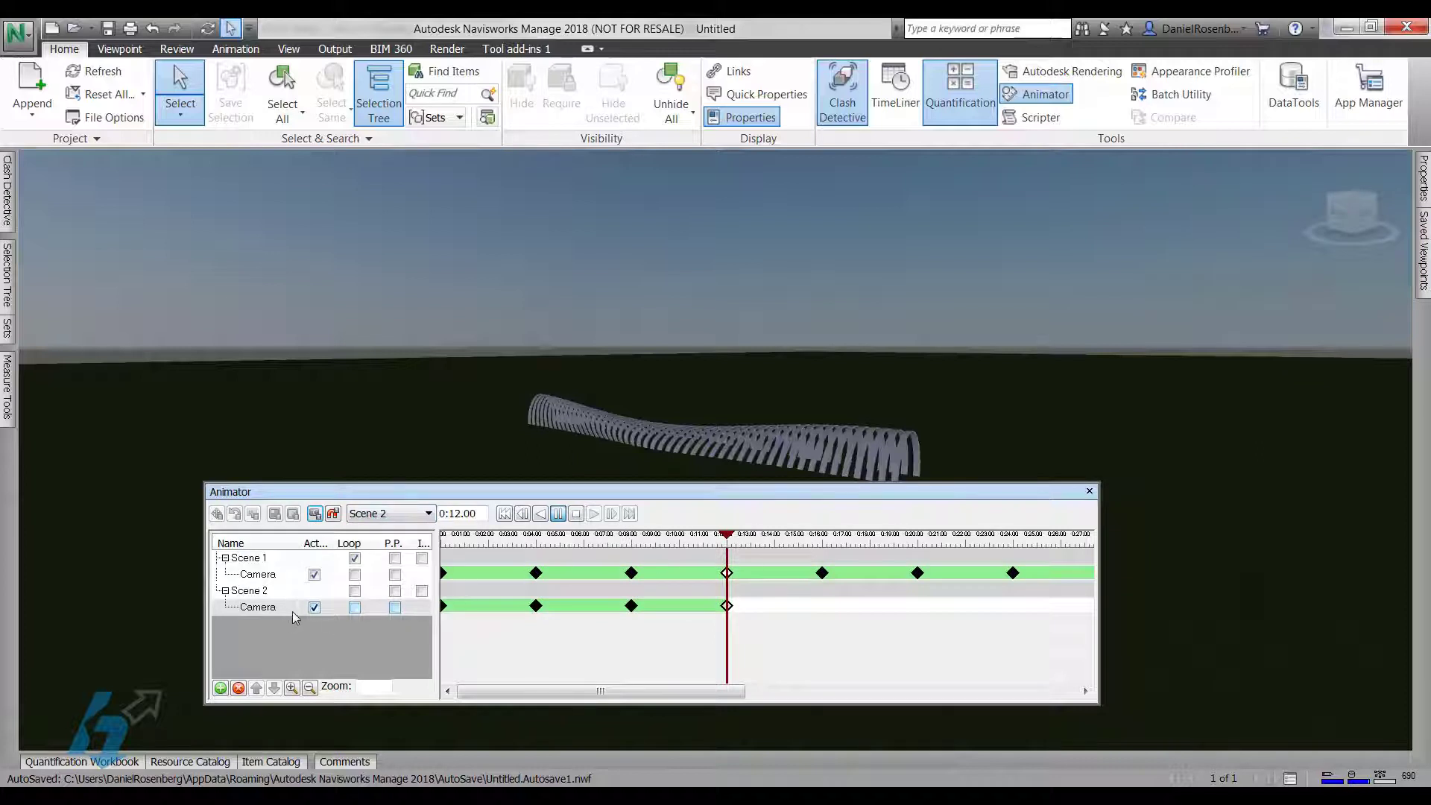
# - Rewind Scene 2 to 0:00, then play Scene 1's camera animation and follow its timeline
pyautogui.click(263, 593)
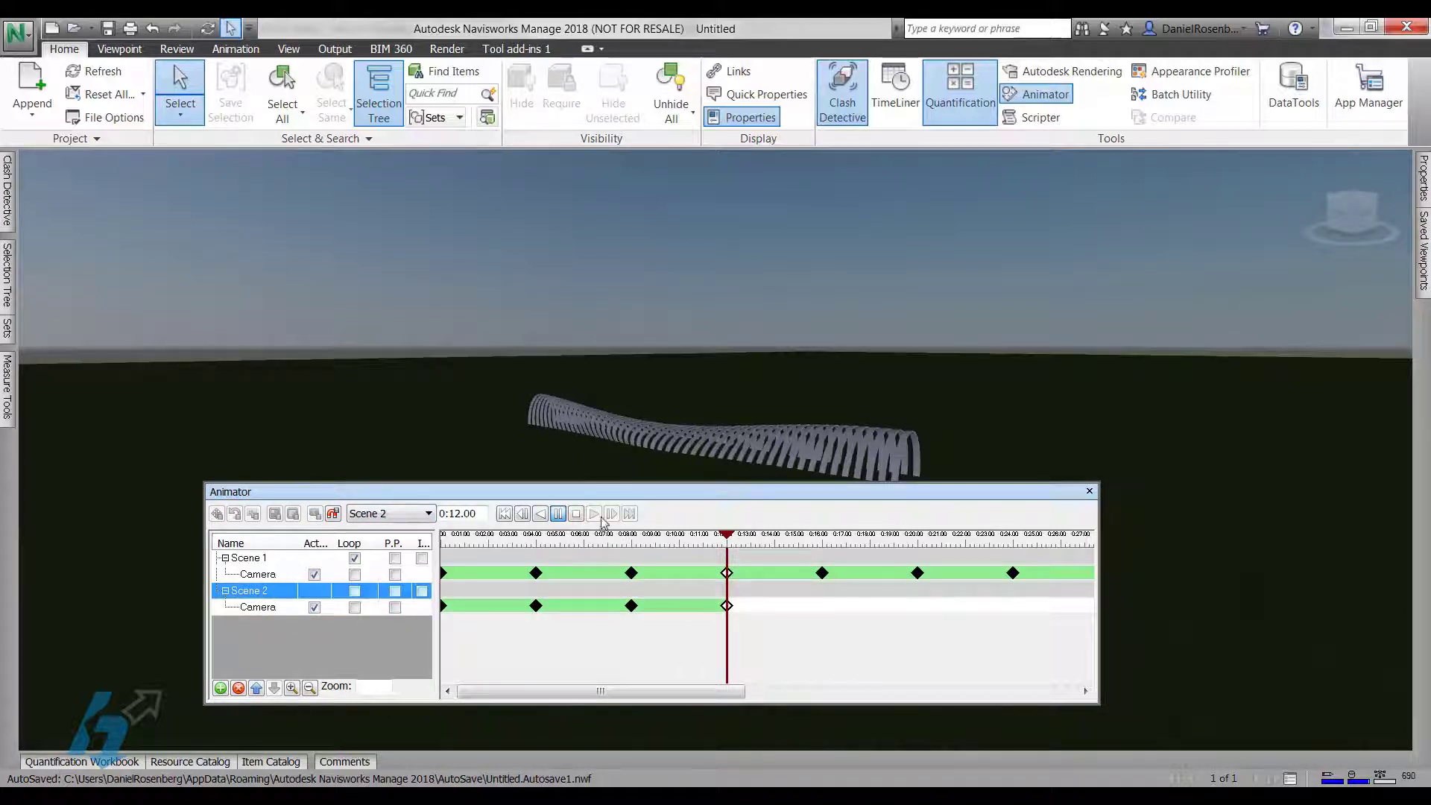
pyautogui.click(577, 514)
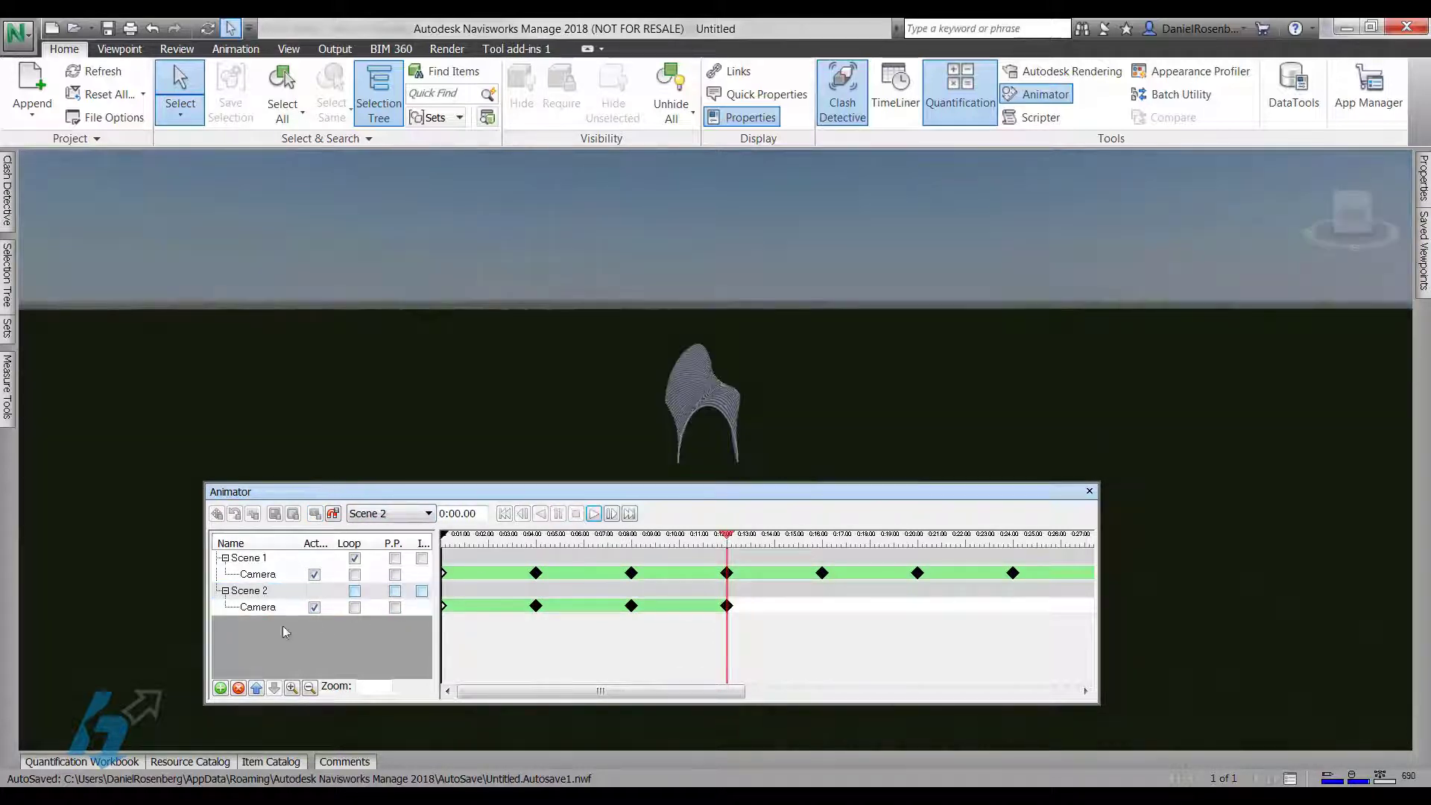
pyautogui.click(246, 559)
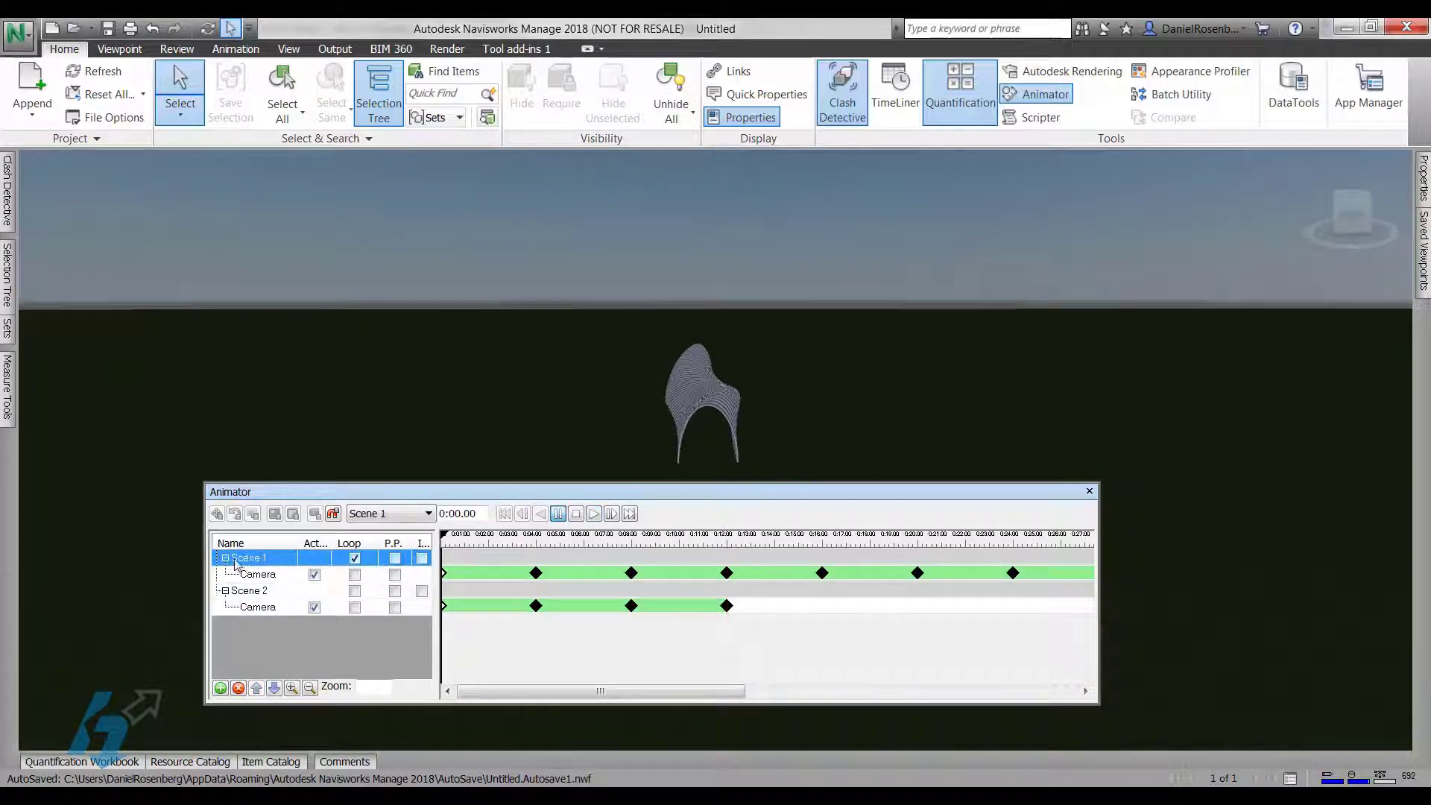
pyautogui.click(594, 514)
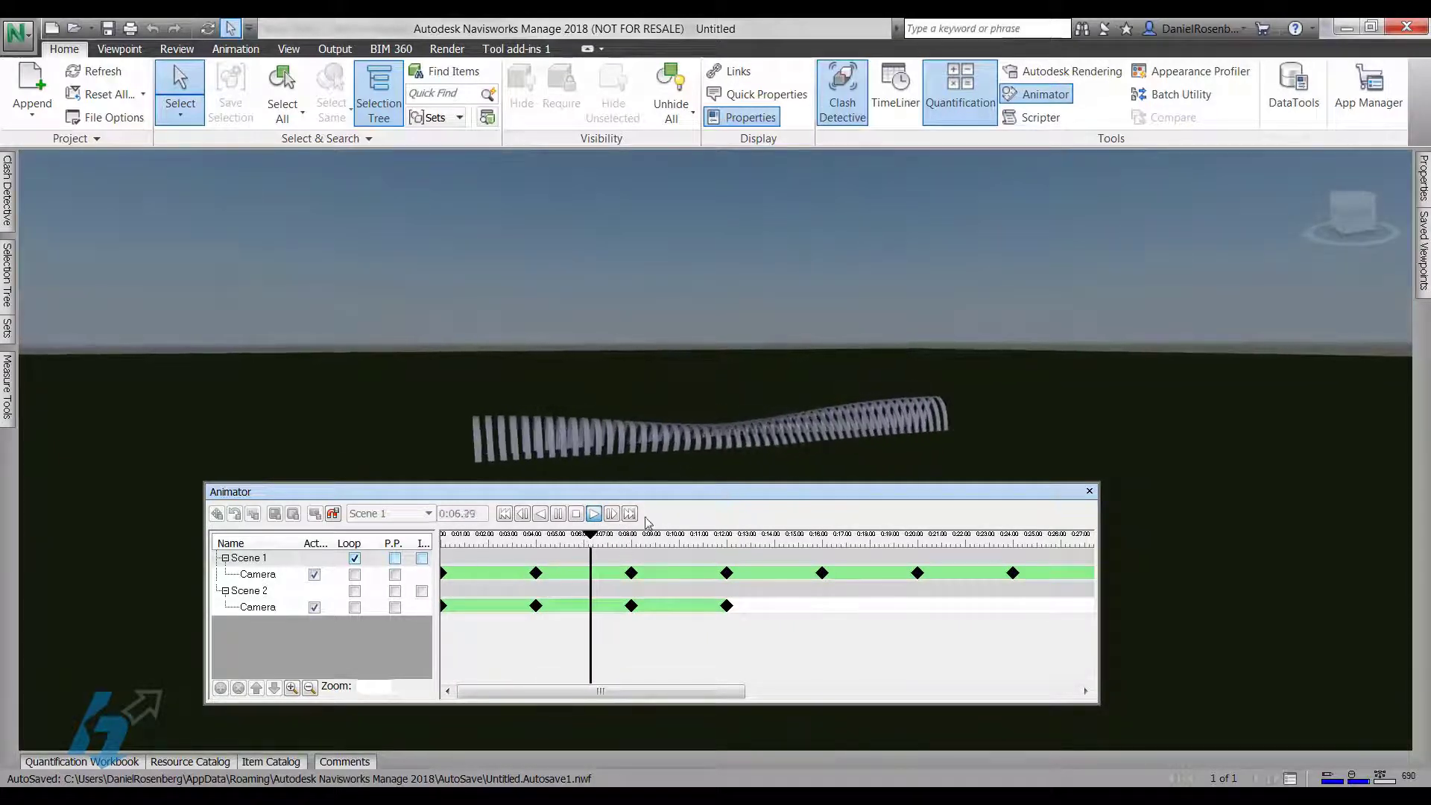
pyautogui.moveTo(665, 493); pyautogui.dragTo(631, 531)
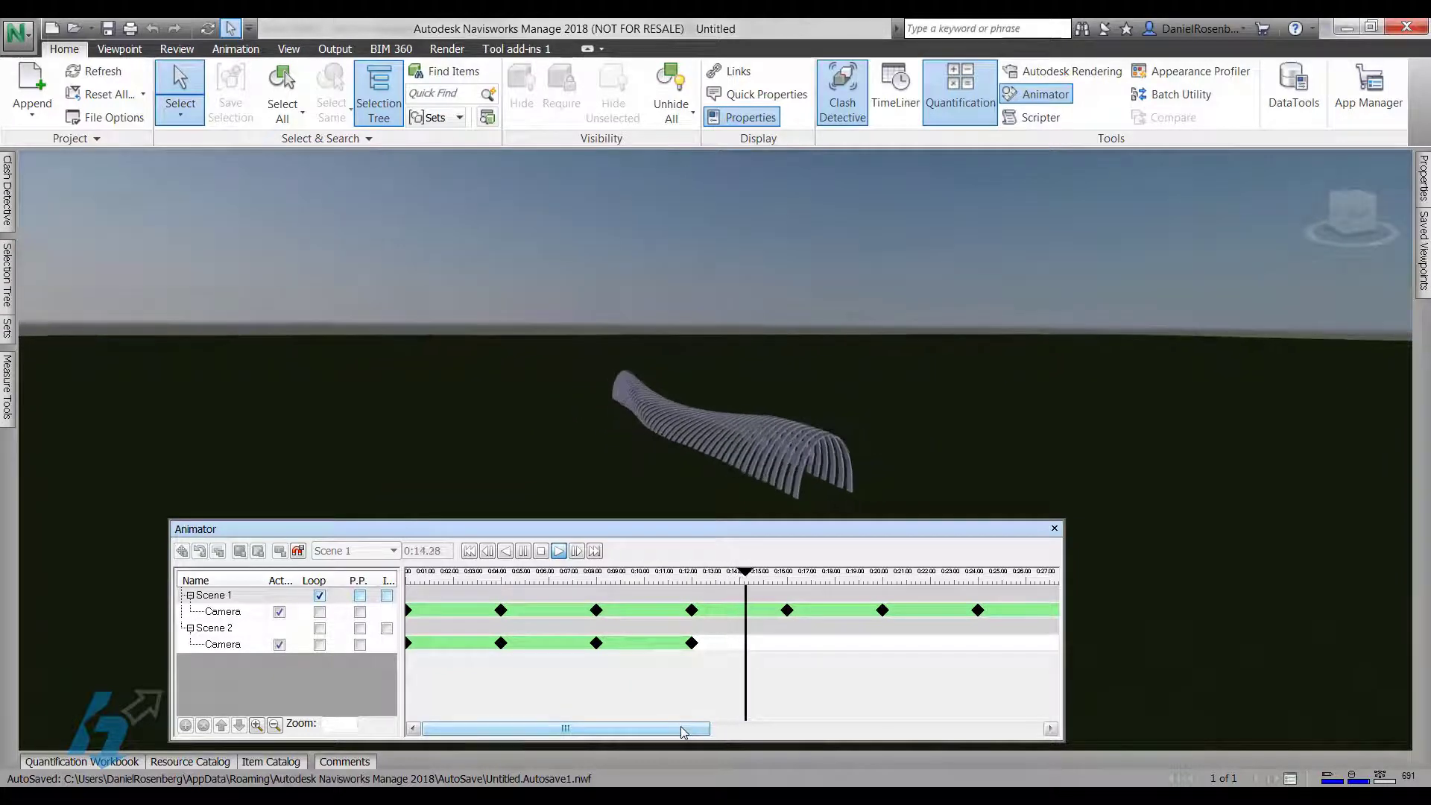
pyautogui.moveTo(679, 727); pyautogui.dragTo(814, 727)
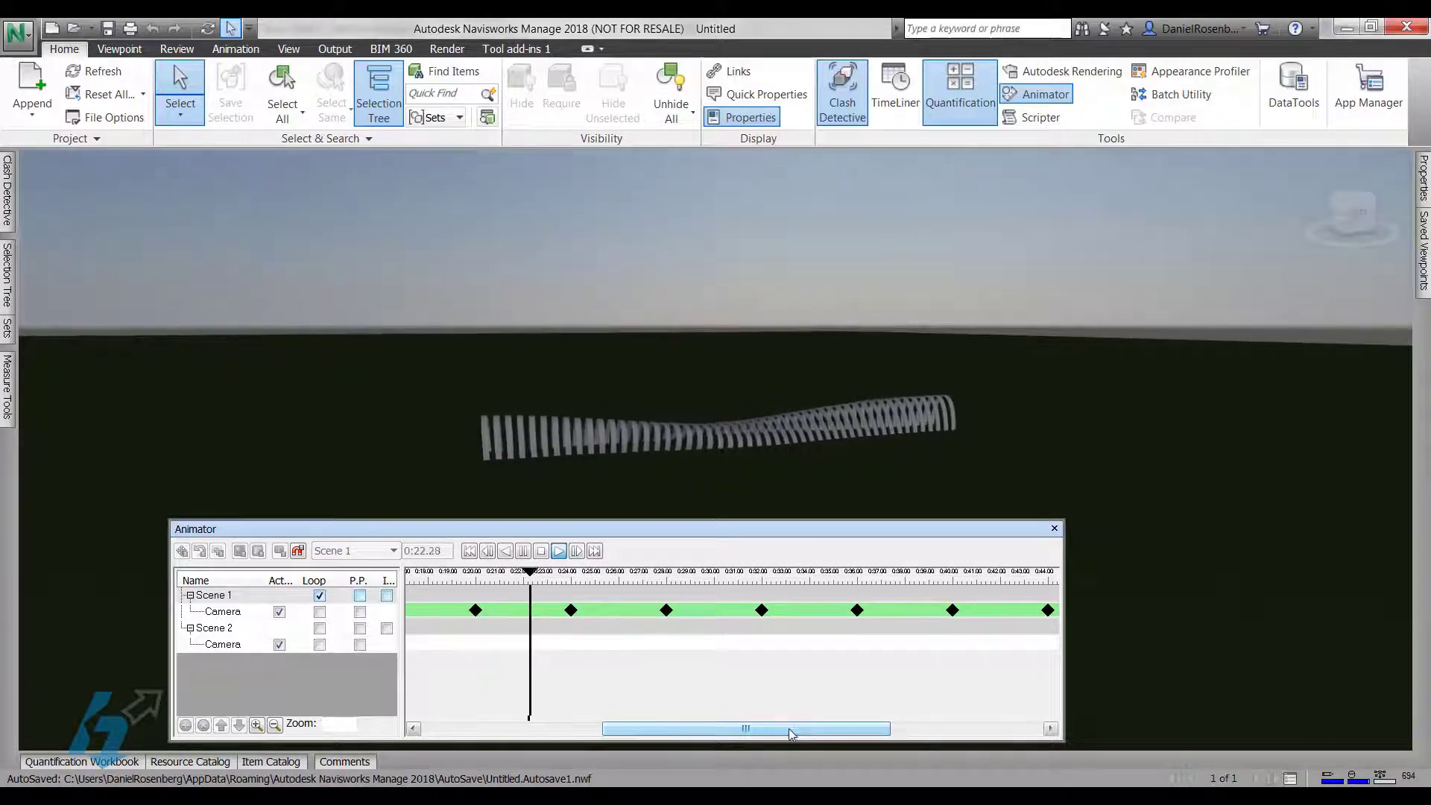
pyautogui.moveTo(789, 727); pyautogui.dragTo(832, 733)
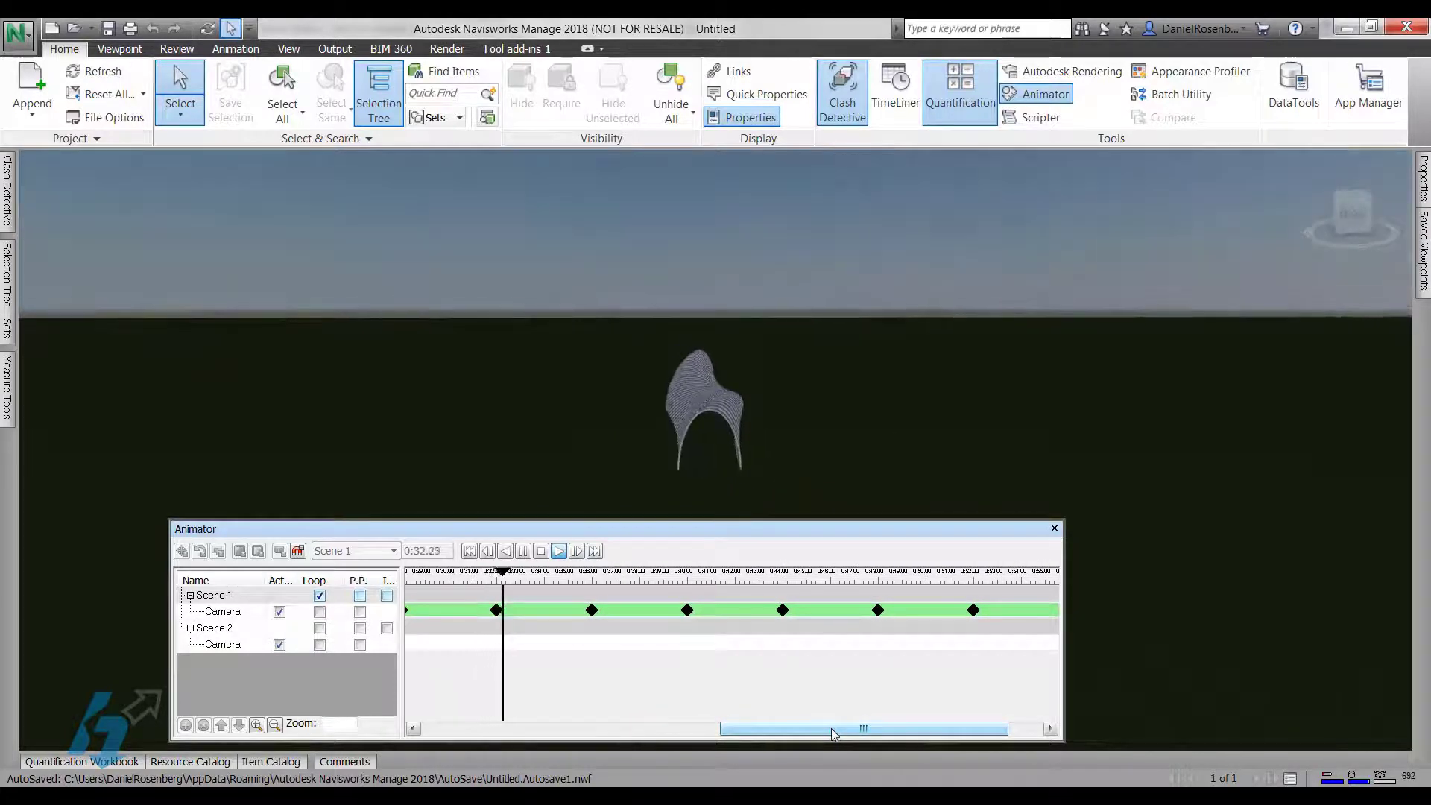